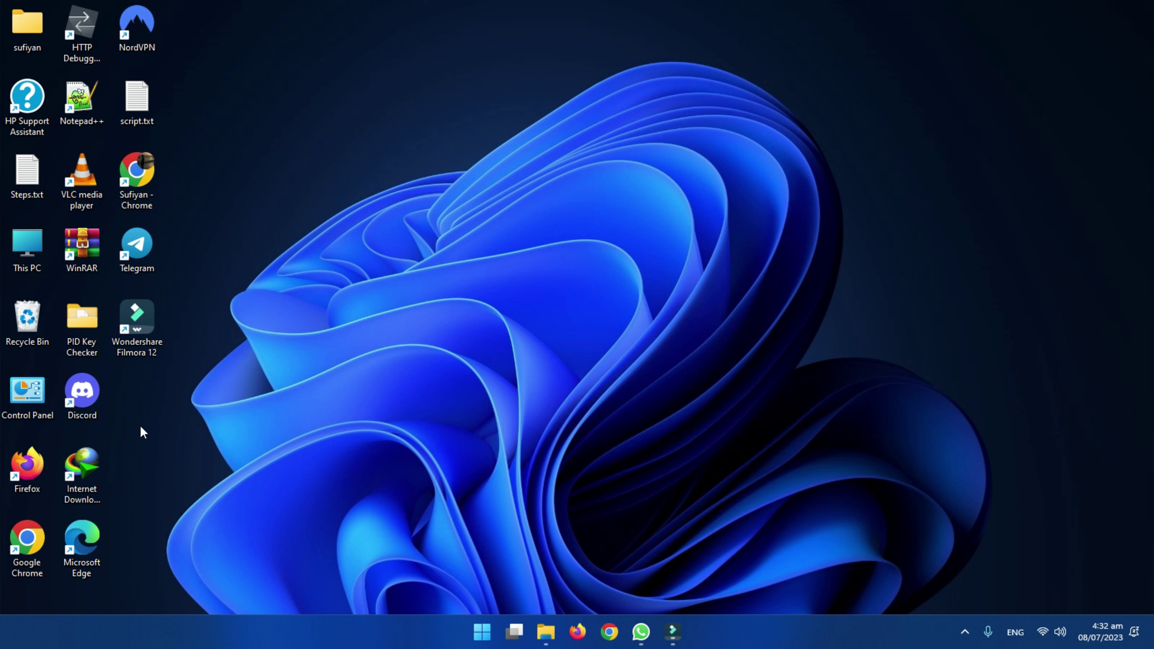
# Step: Open Chrome, search Google for "memu" and open the MEmu Play website from the results
pyautogui.click(609, 631)
pyautogui.click(538, 411)
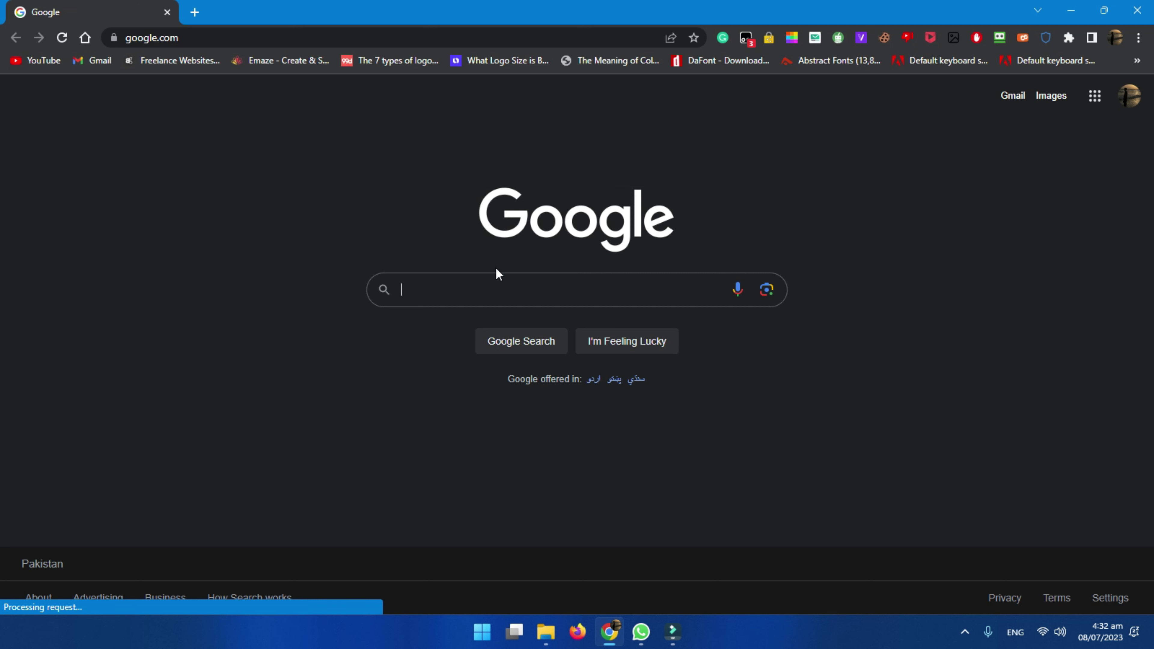
pyautogui.click(491, 300)
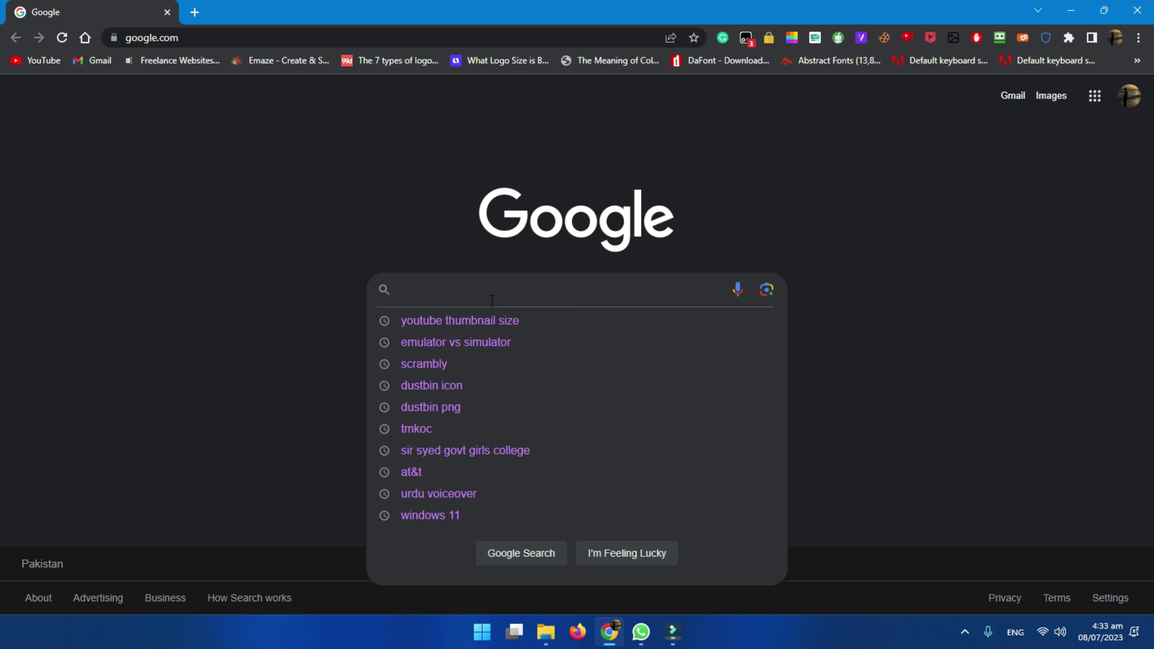
pyautogui.write('memu')
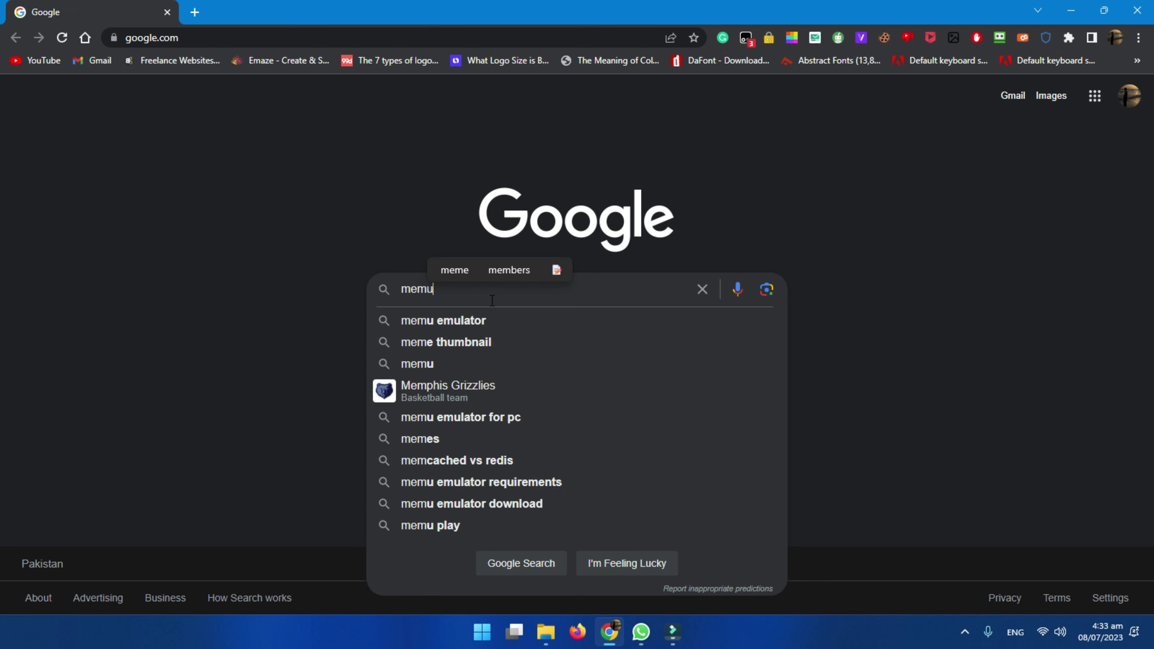
pyautogui.press('Return')
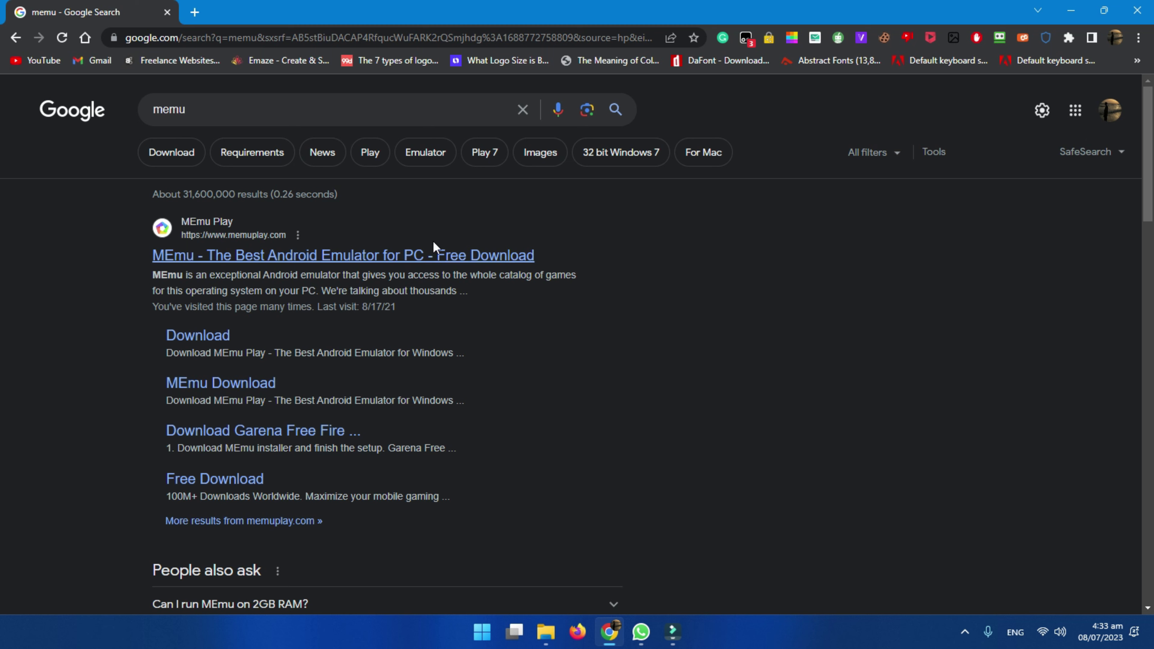
pyautogui.click(432, 254)
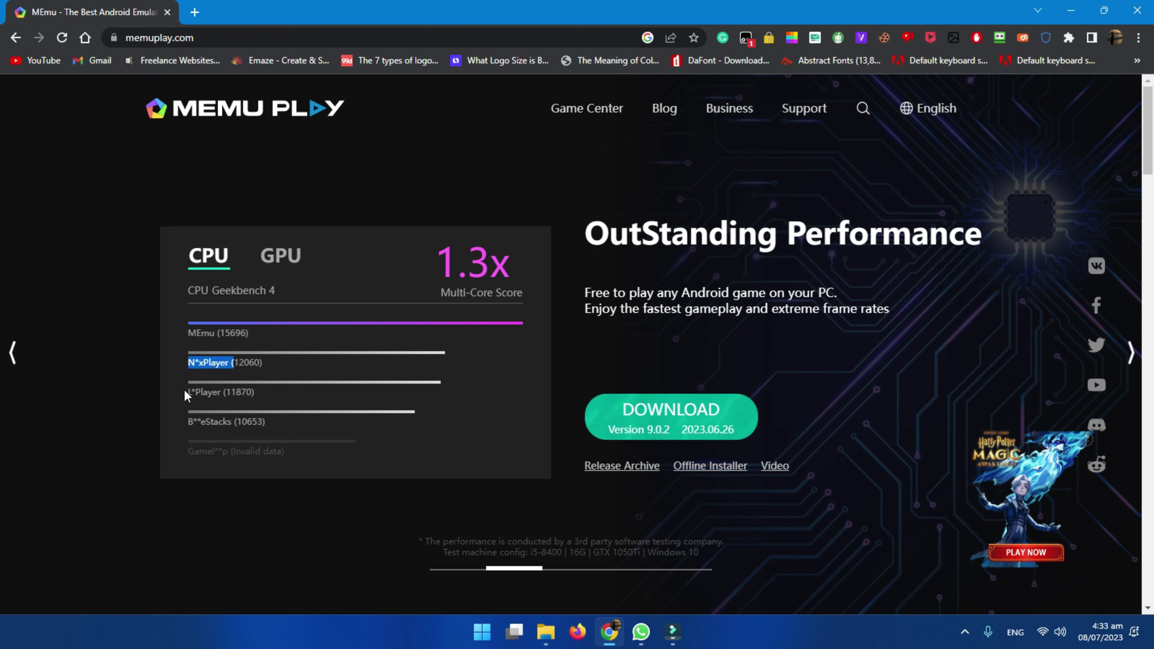
# Step: Browse the homepage's feature slides and view the GPU benchmark comparison on the performance slide
pyautogui.click(12, 352)
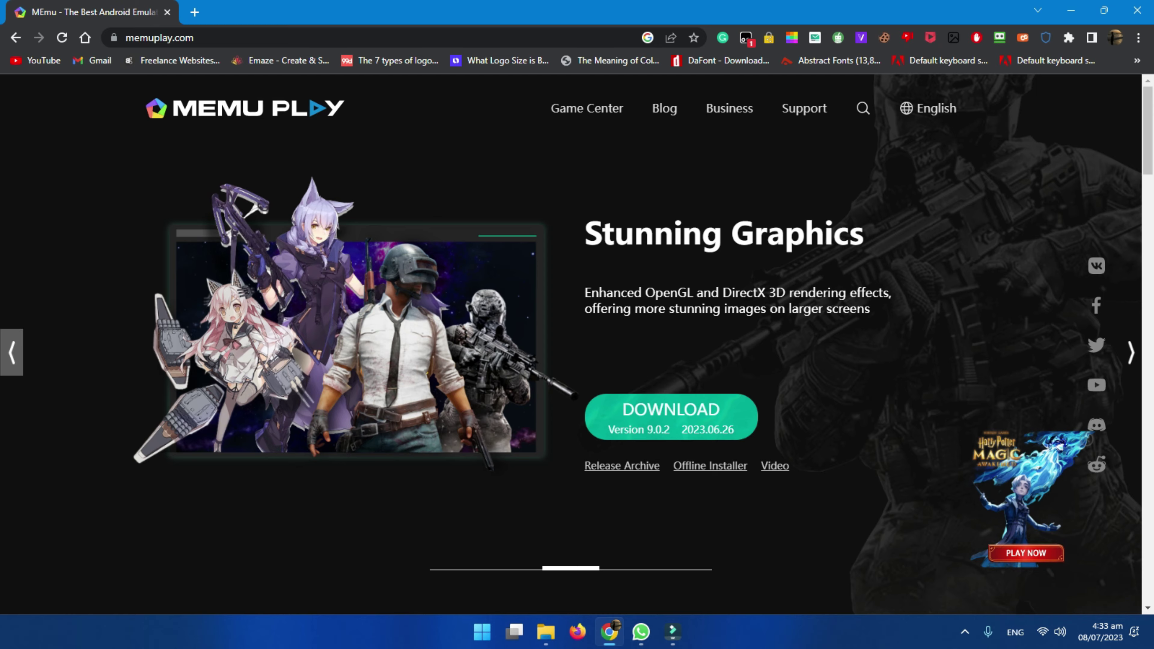
pyautogui.click(11, 352)
pyautogui.click(282, 261)
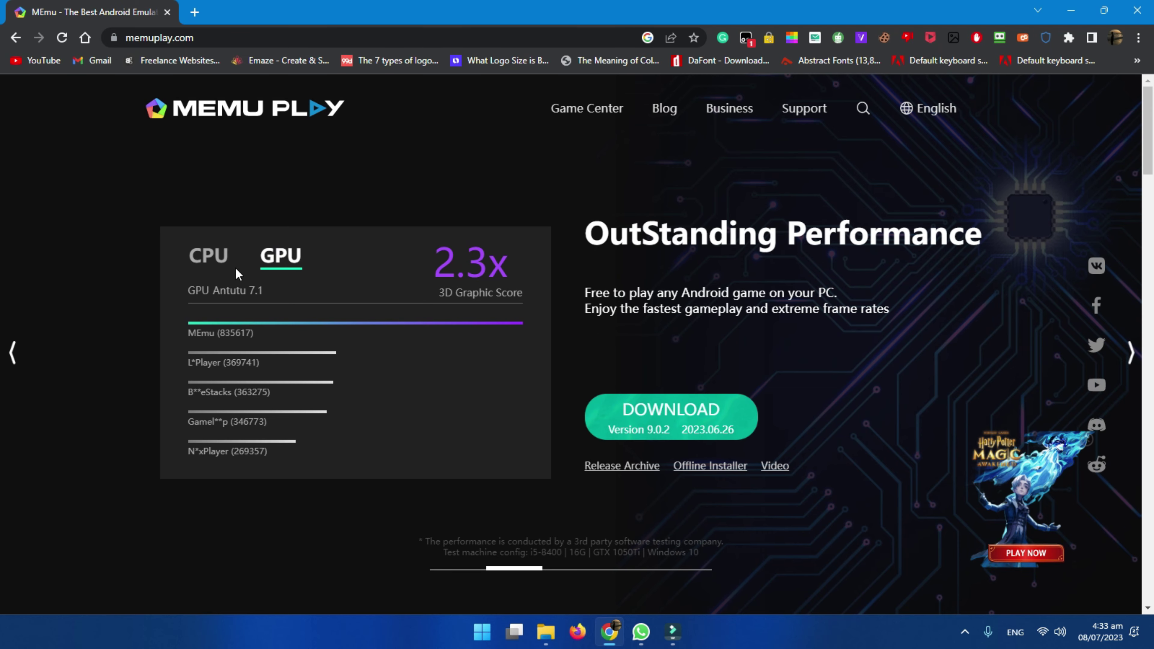
pyautogui.click(13, 352)
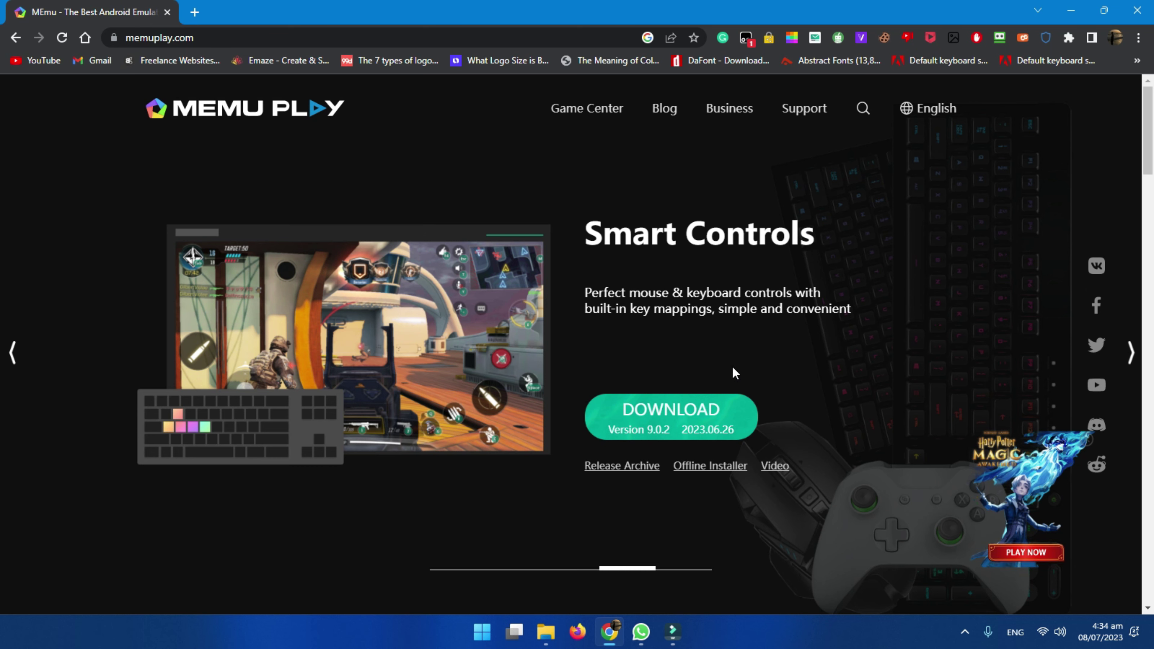
# Step: Download the MEmu installer as MEmu-setup-abroad-sdk.exe into Downloads and run it
pyautogui.click(706, 414)
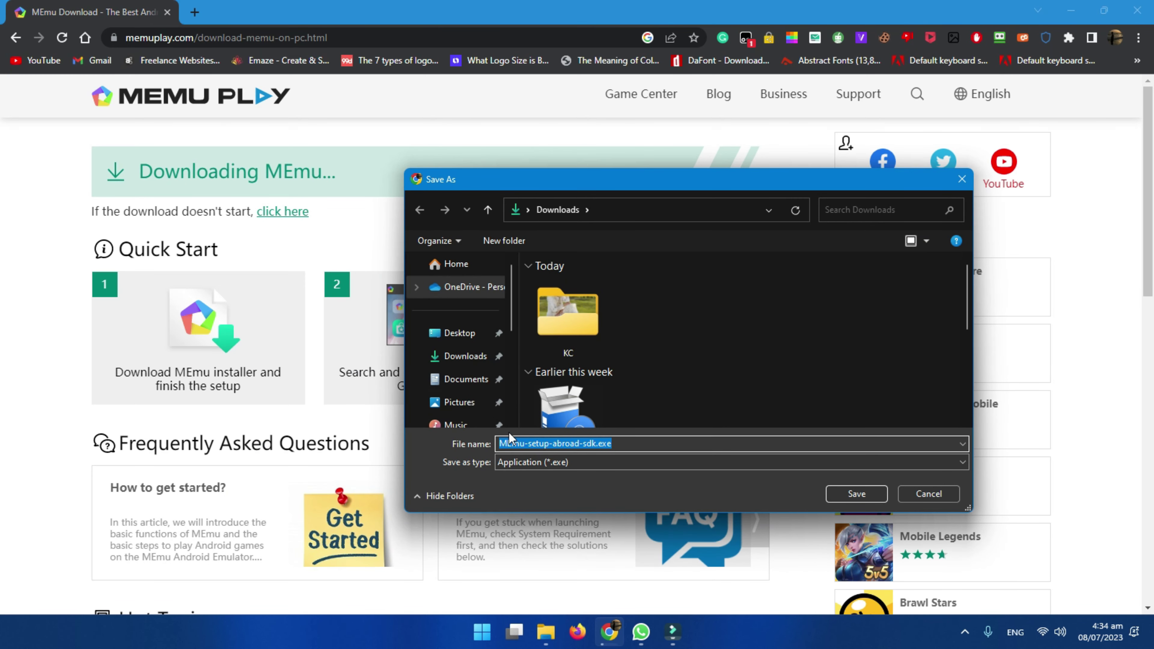
pyautogui.click(836, 494)
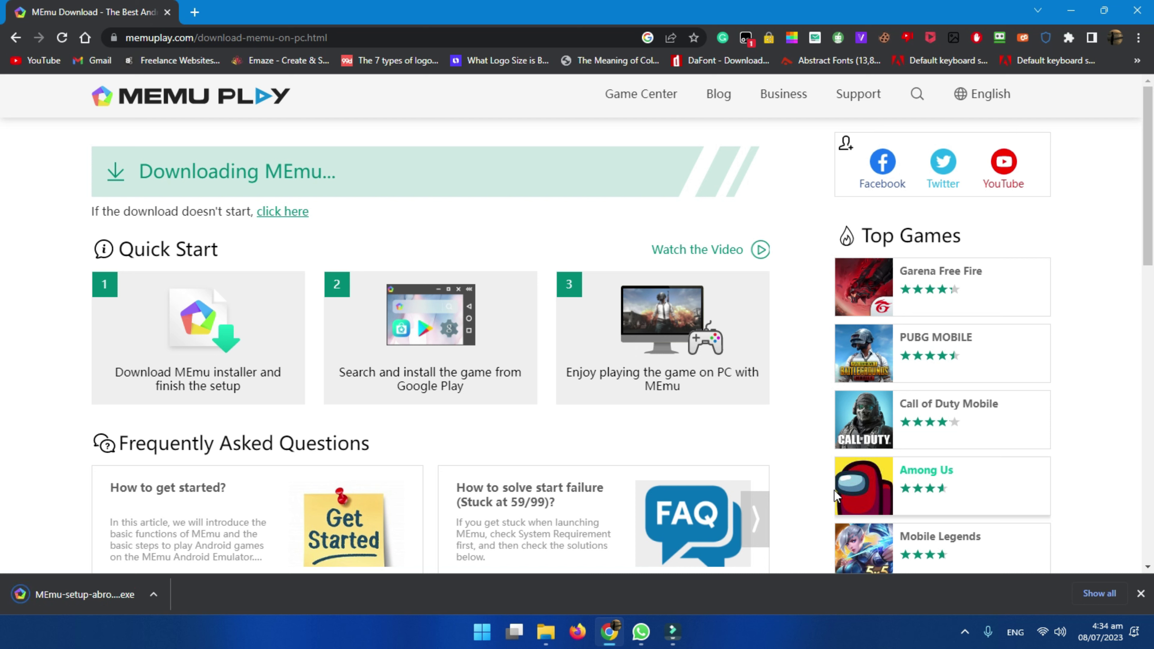
pyautogui.click(107, 609)
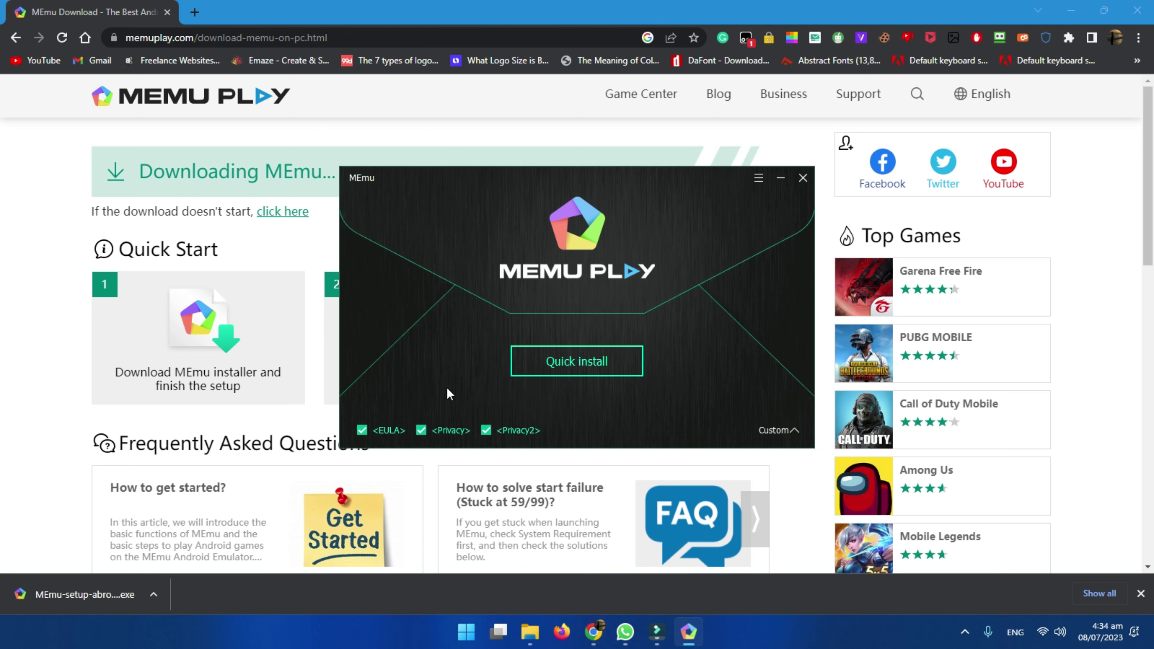
# Step: Customize the MEmu installation path so it installs to Local Disk (E:), in E:\Microvirt
pyautogui.click(778, 430)
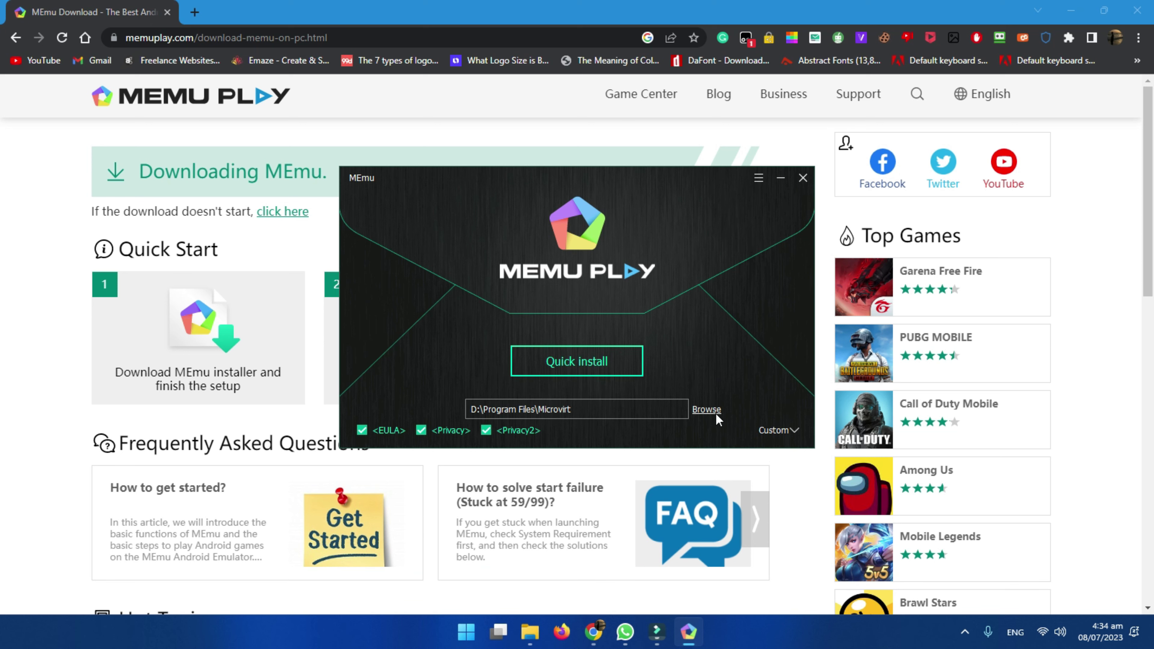
pyautogui.click(707, 409)
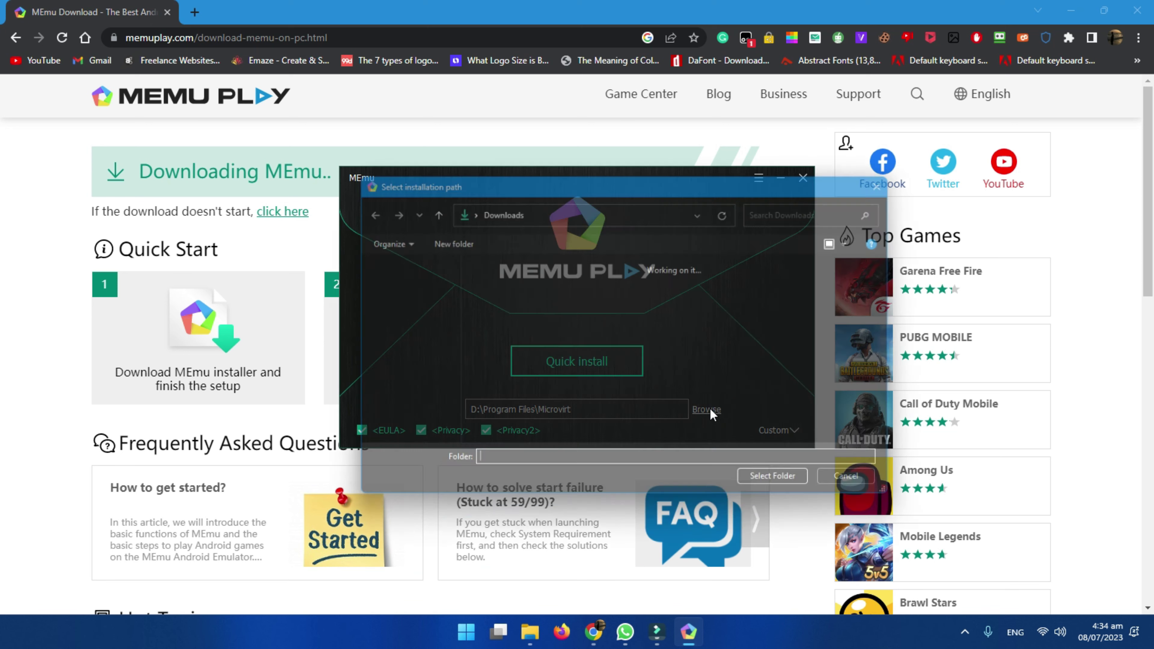
pyautogui.scroll(-5, 447, 336)
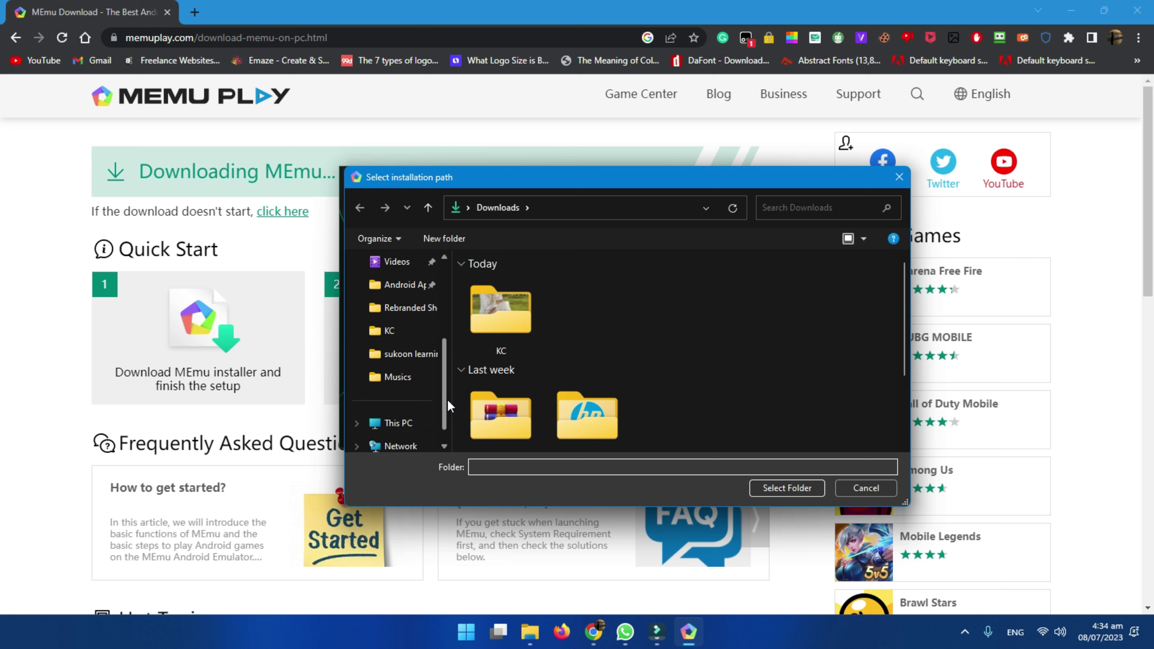
pyautogui.click(403, 399)
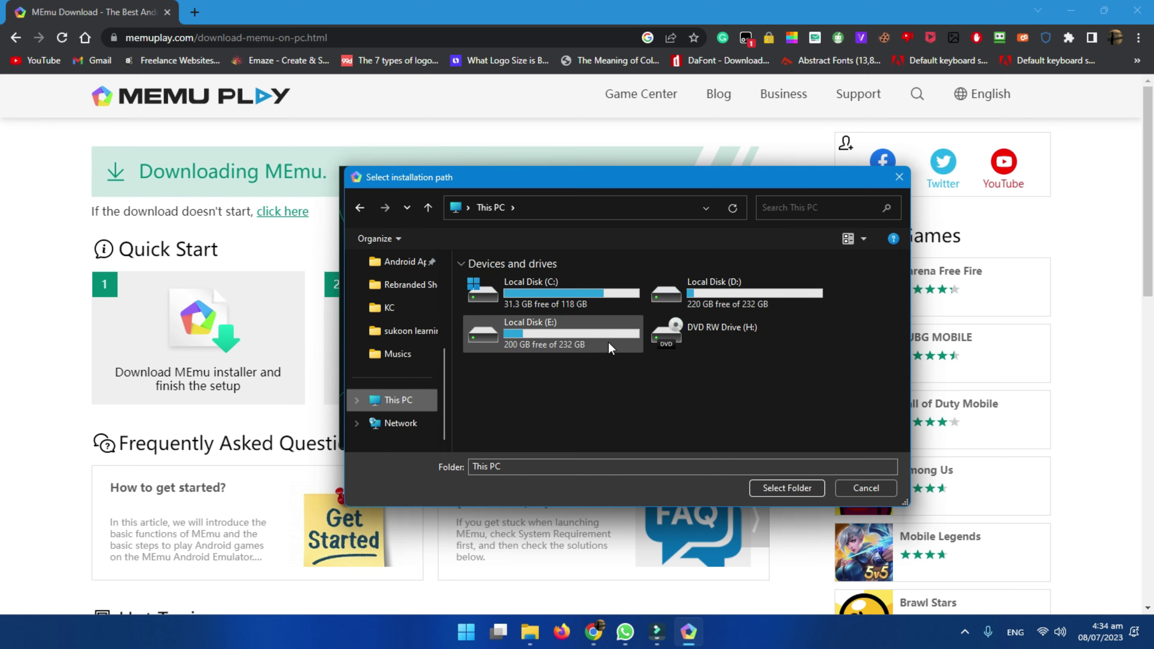
pyautogui.click(610, 346)
pyautogui.click(790, 493)
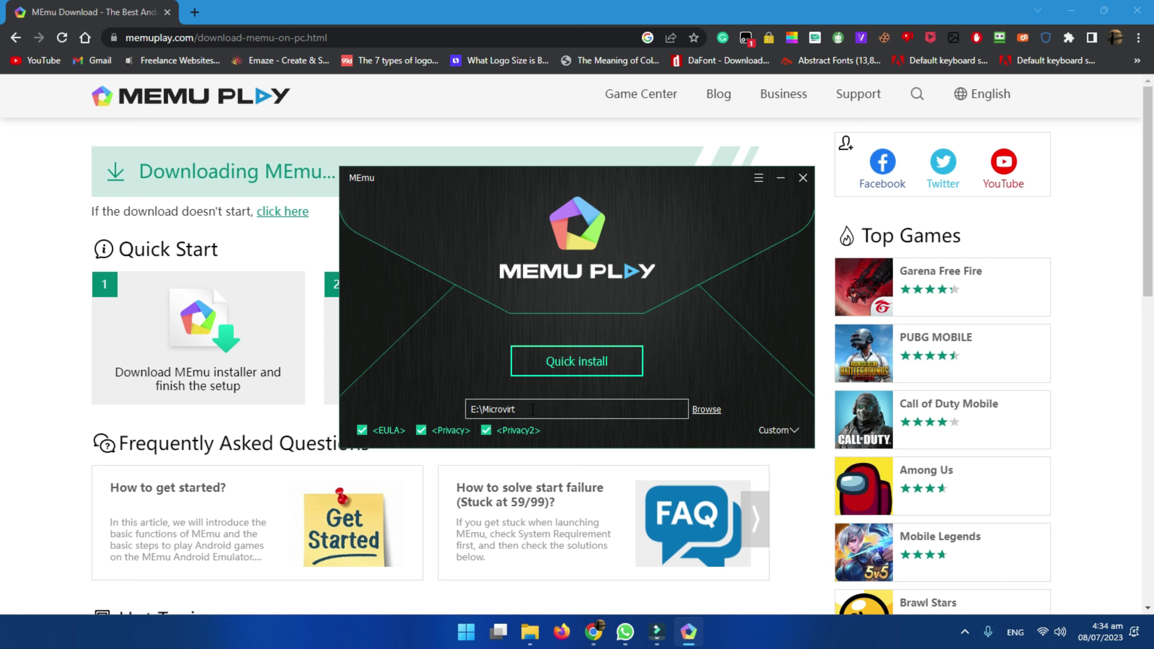
pyautogui.moveTo(515, 409); pyautogui.dragTo(489, 409)
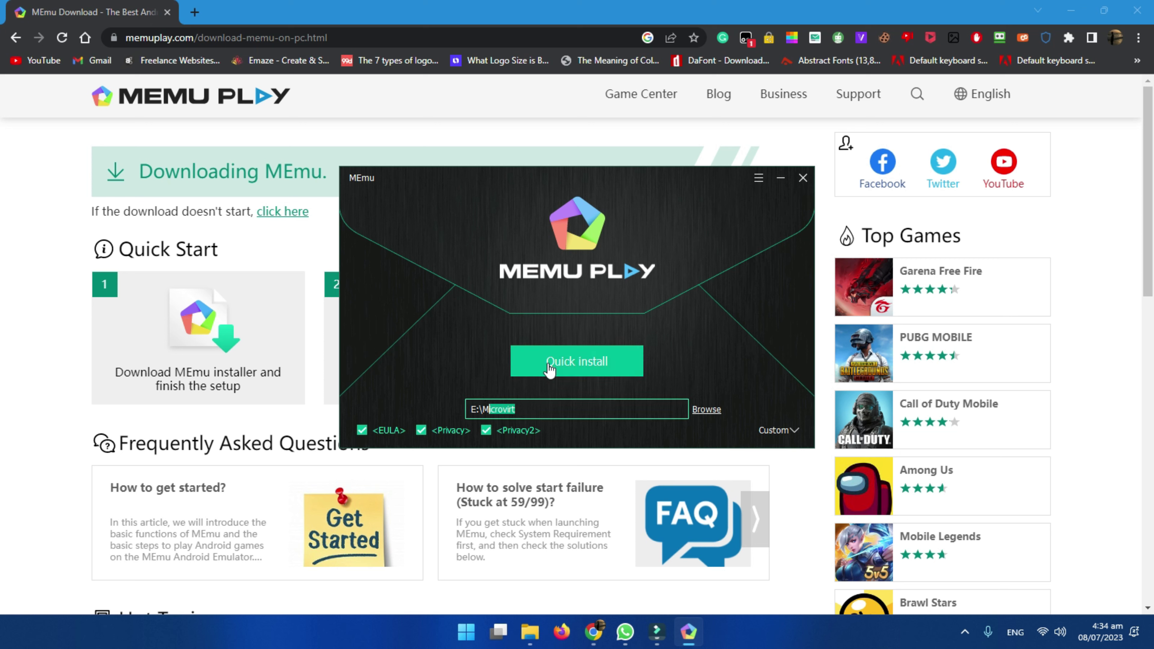
# Step: Start the quick install and reject the RAV Endpoint Protection Elite and McAfee WebAdvisor offers
pyautogui.click(603, 372)
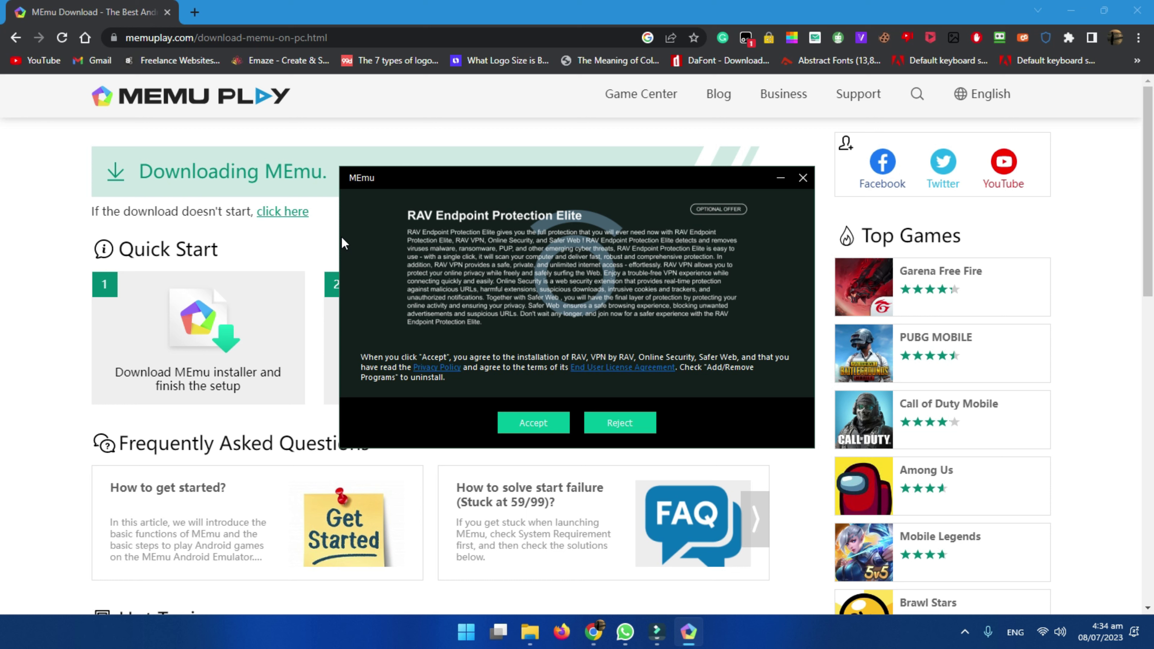
pyautogui.click(645, 424)
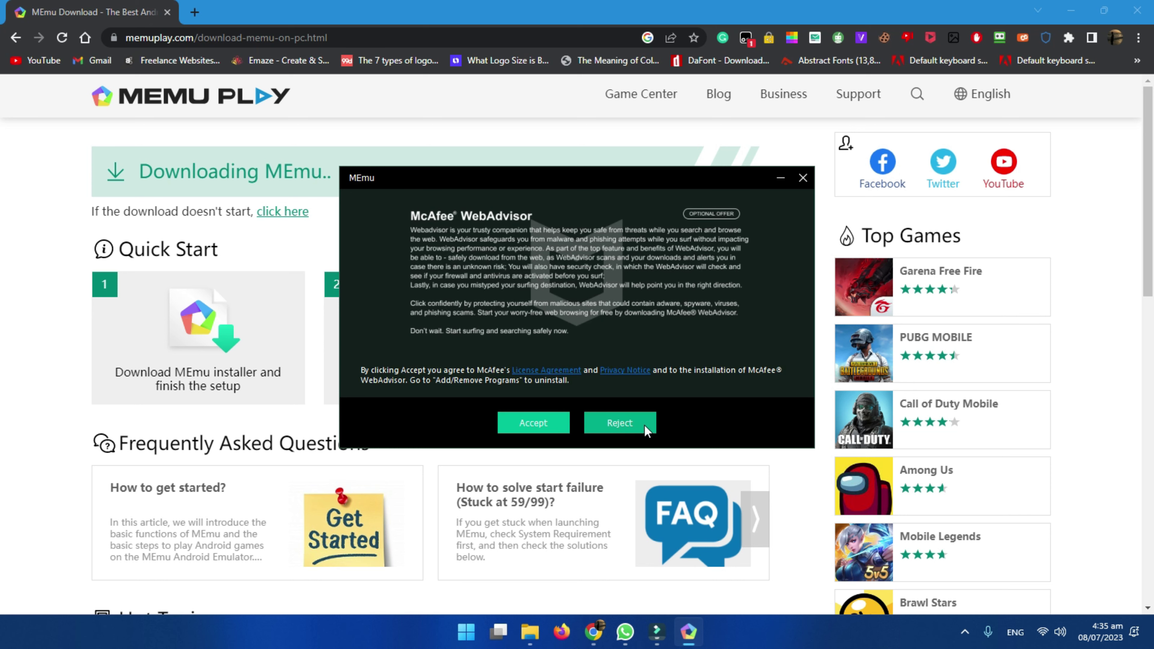
pyautogui.click(644, 428)
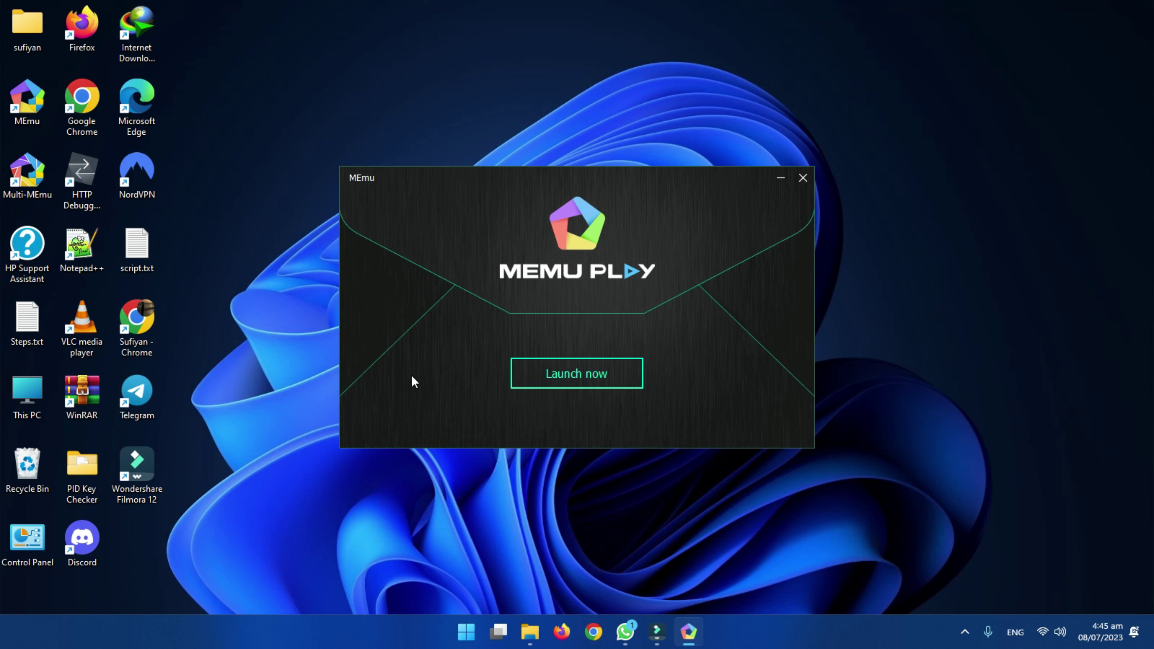
# Step: Launch MEmu and allow memuhyper.exe through Windows Defender Firewall on public networks
pyautogui.click(583, 390)
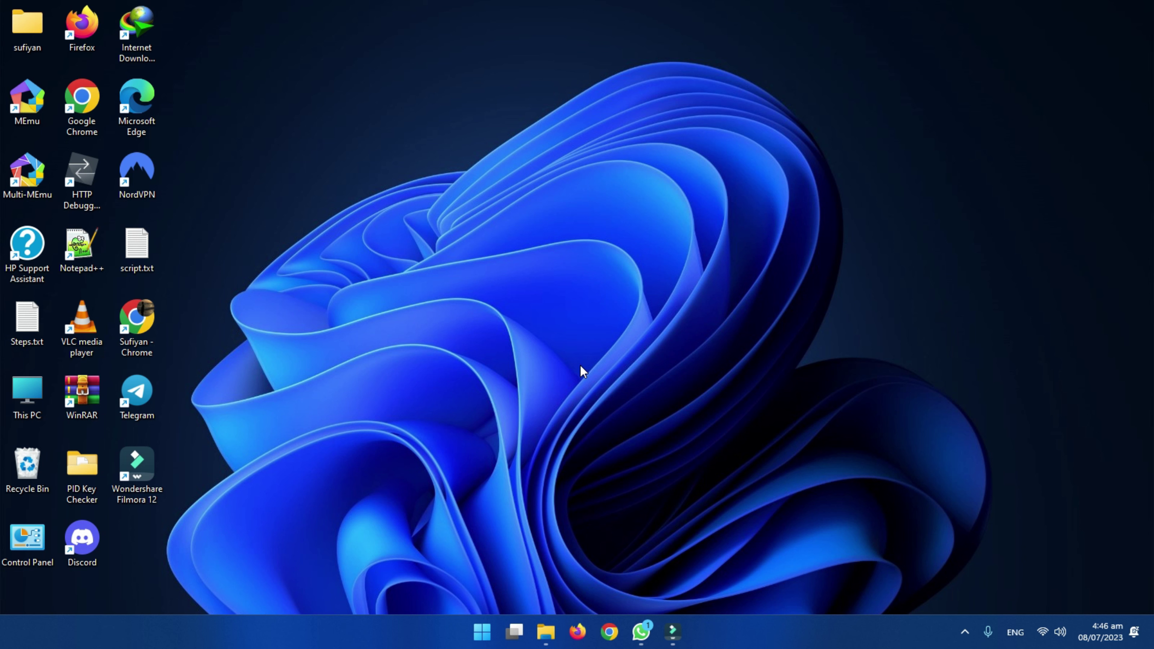
pyautogui.doubleClick(26, 98)
pyautogui.doubleClick(25, 179)
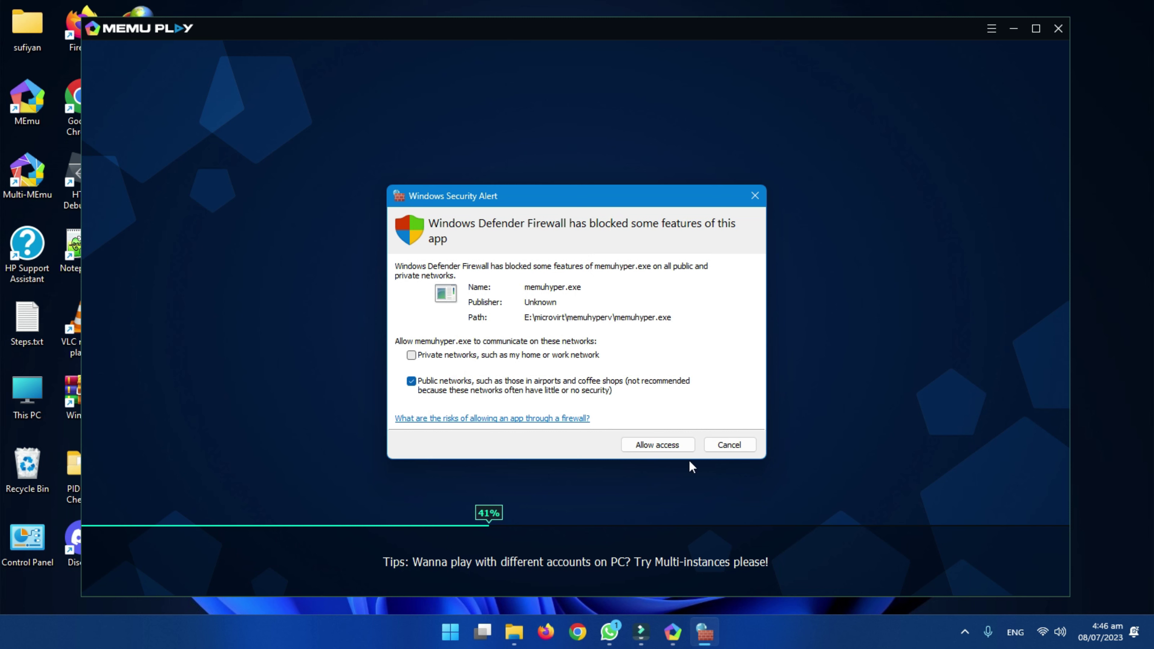
pyautogui.click(680, 449)
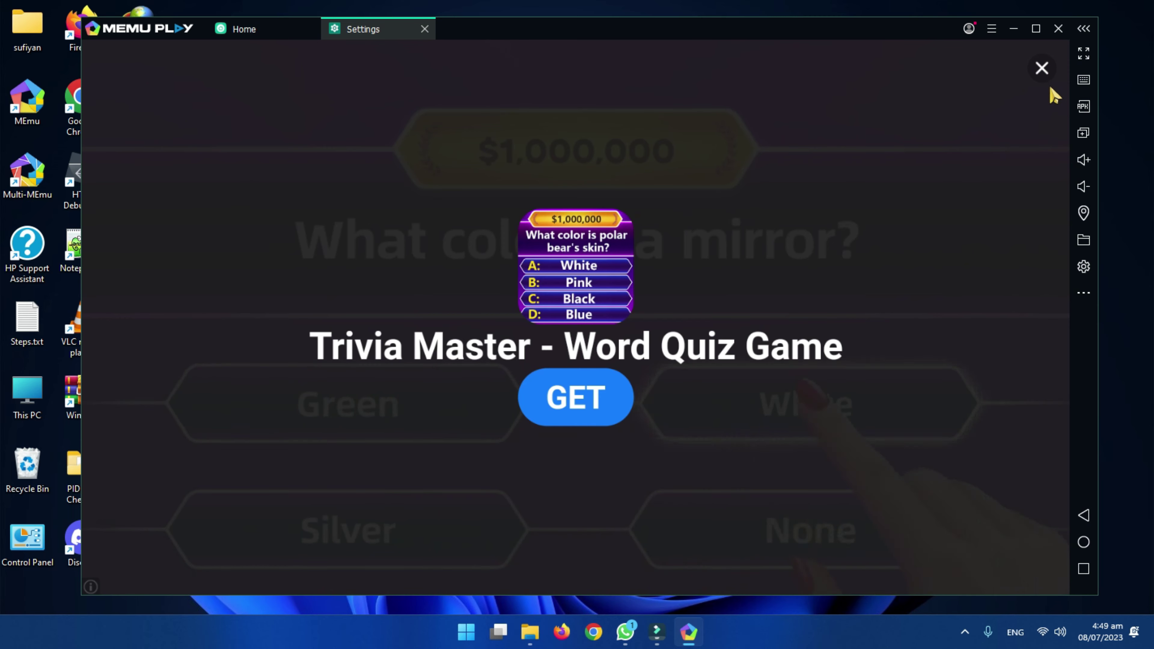
# Step: Dismiss the Trivia Master ad and check the Play Store before returning to the emulator's home screen
pyautogui.click(1042, 69)
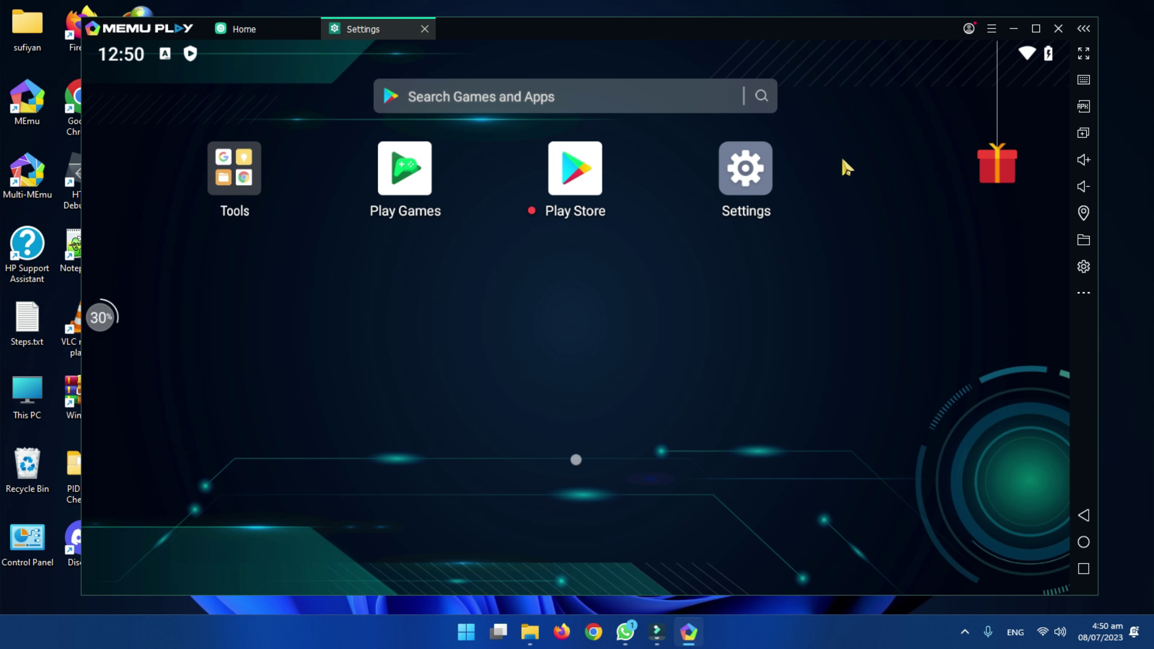
pyautogui.click(608, 178)
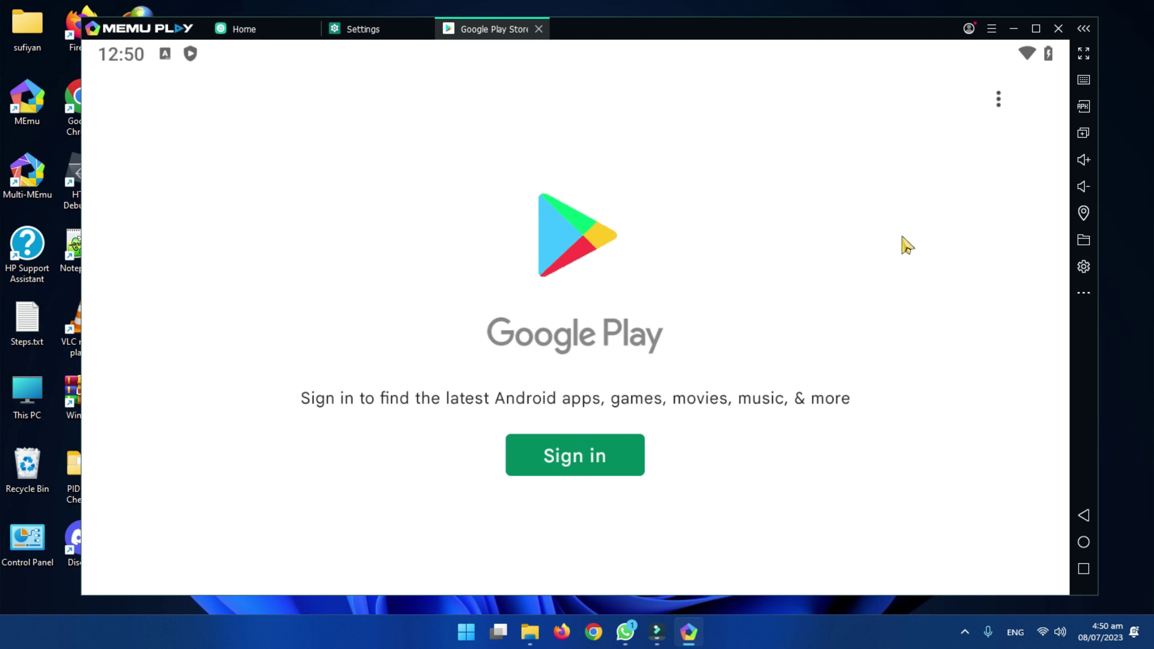
pyautogui.click(1093, 542)
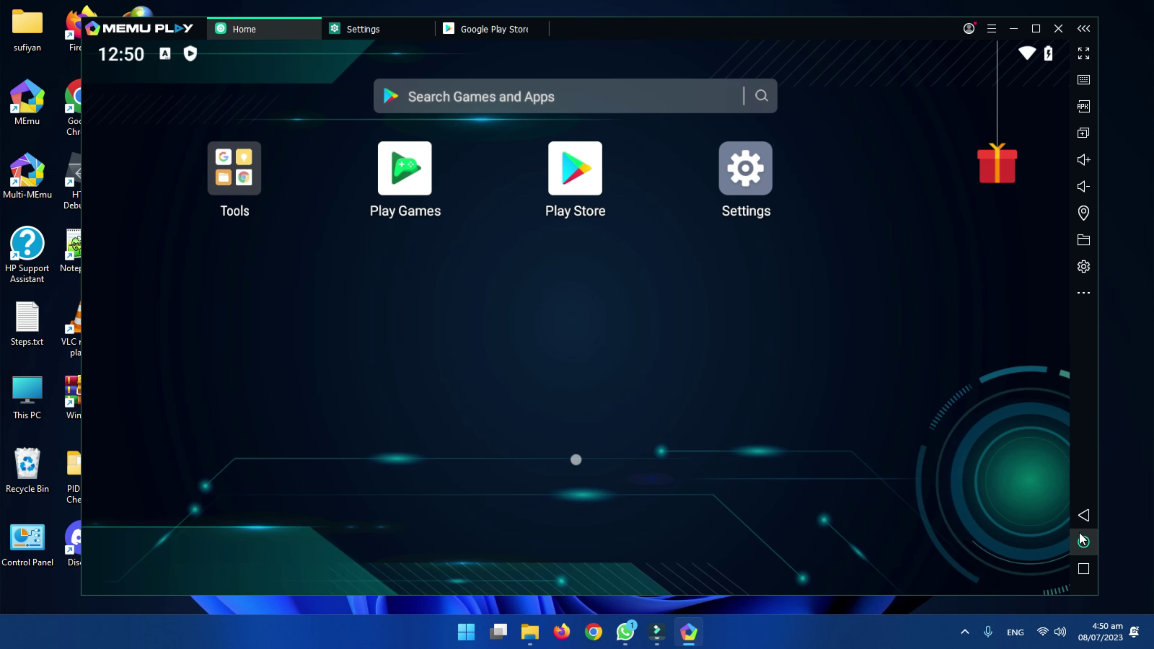
# Step: In the emulator's engine settings, choose the Top (CPU:4 RAM:4096MB) performance preset and turn on root mode
pyautogui.click(993, 35)
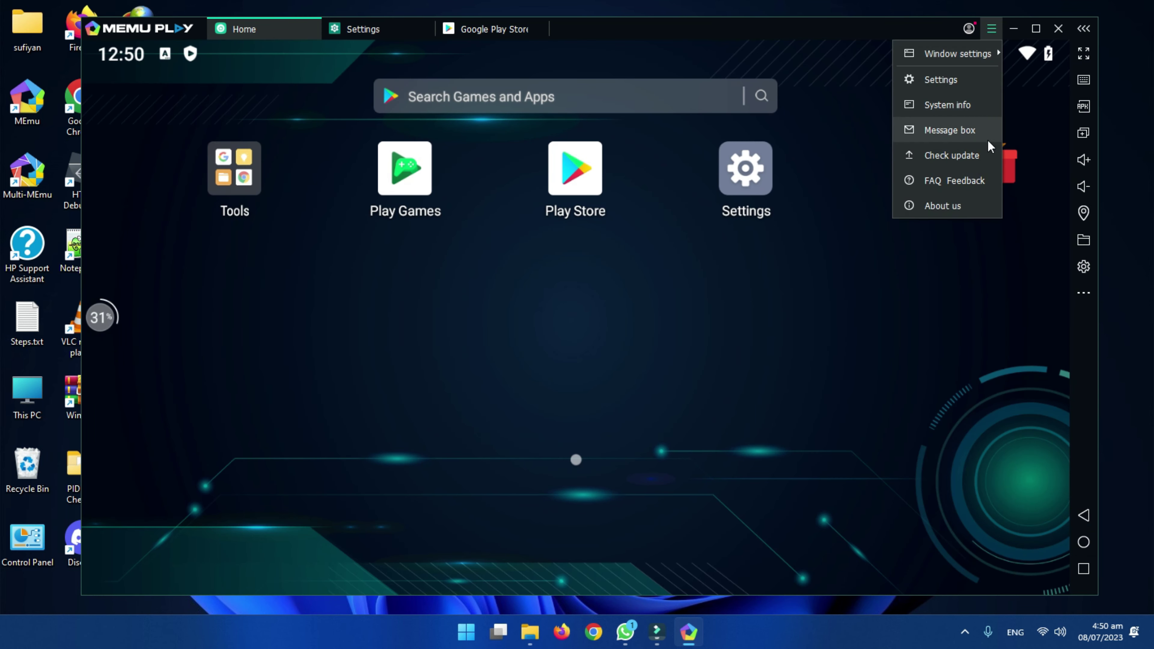
pyautogui.click(959, 83)
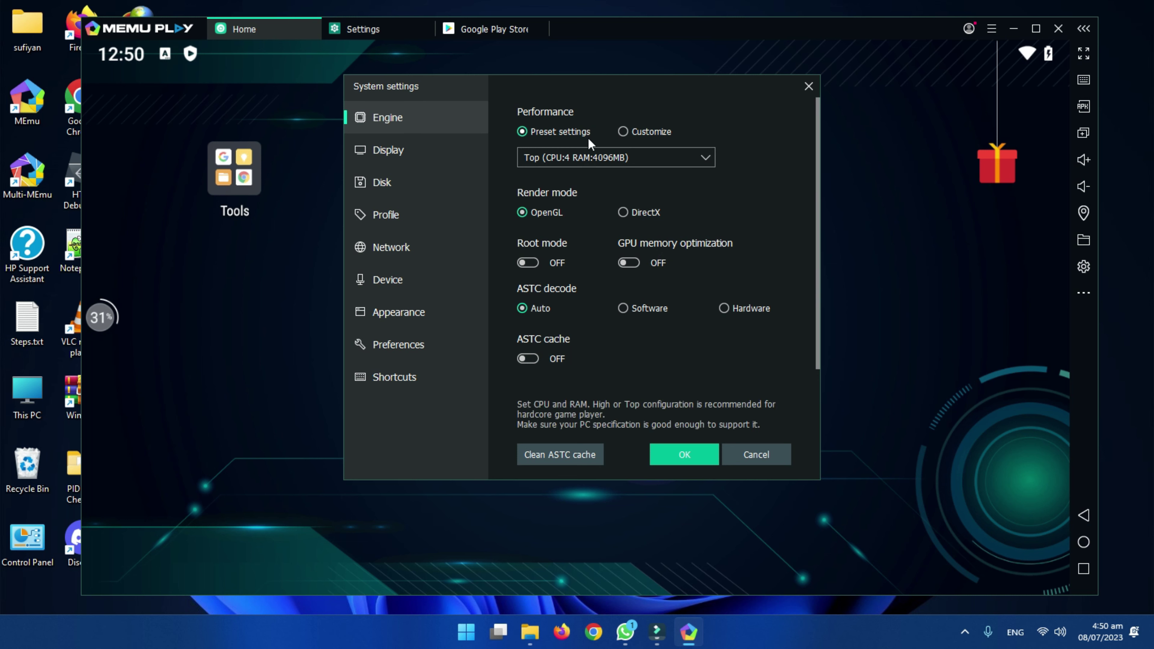
pyautogui.click(627, 158)
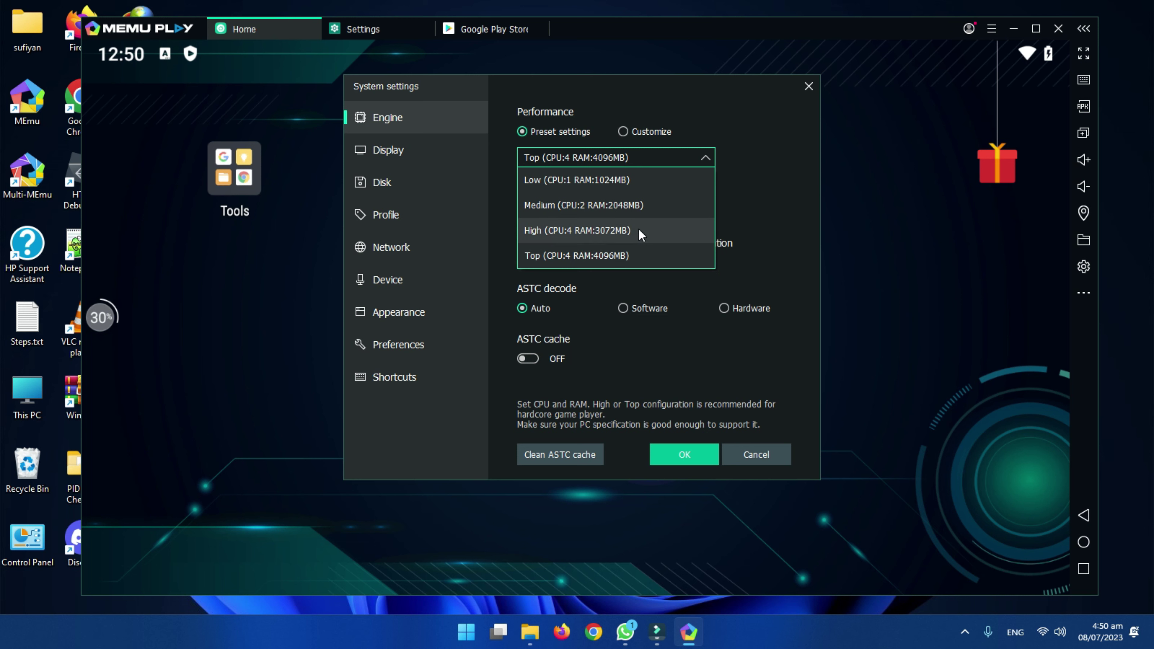
pyautogui.click(612, 253)
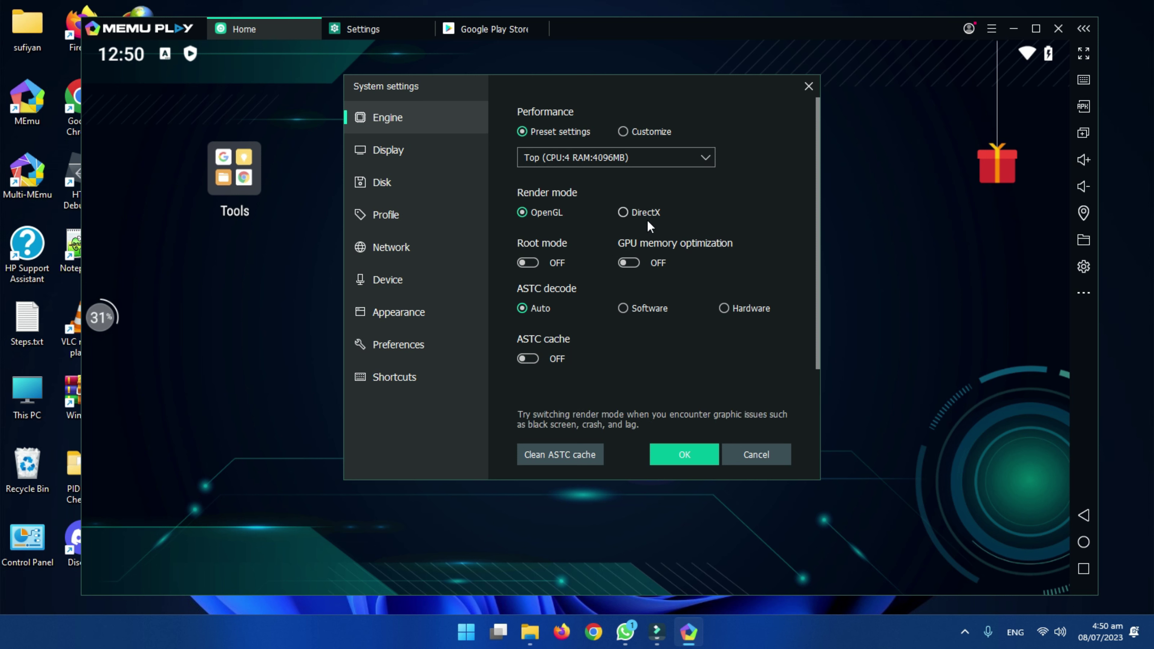
pyautogui.click(534, 263)
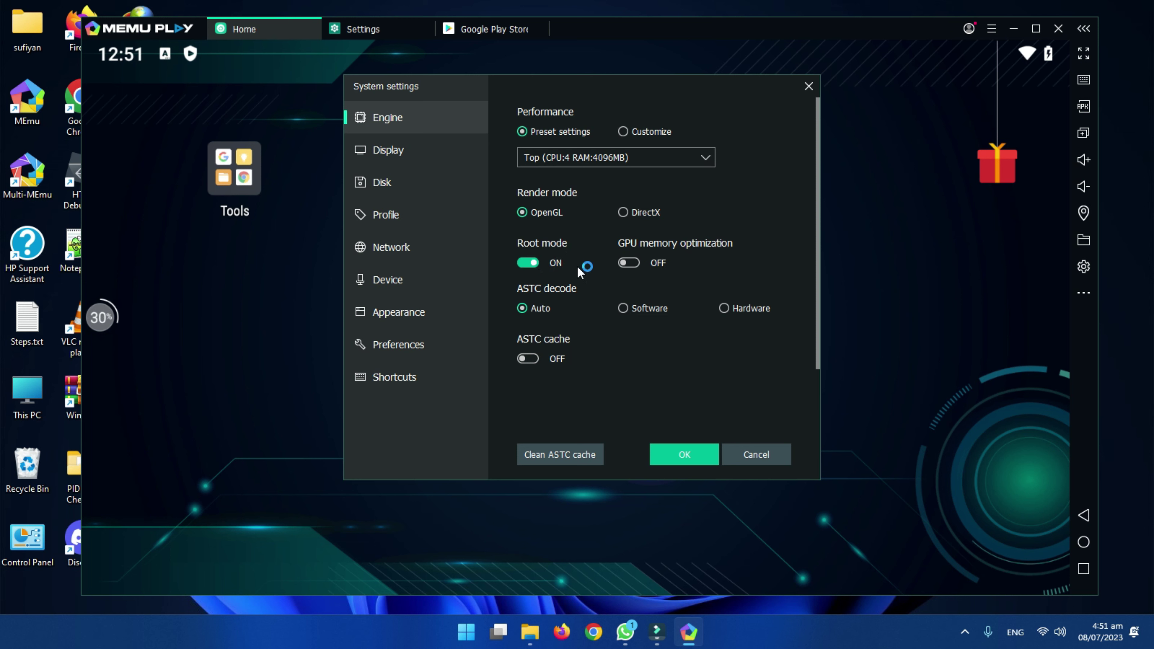
# Step: Set the display resolution to Phone, 720 * 1280 (240dpi), and decline enabling high frame rate mode
pyautogui.click(448, 150)
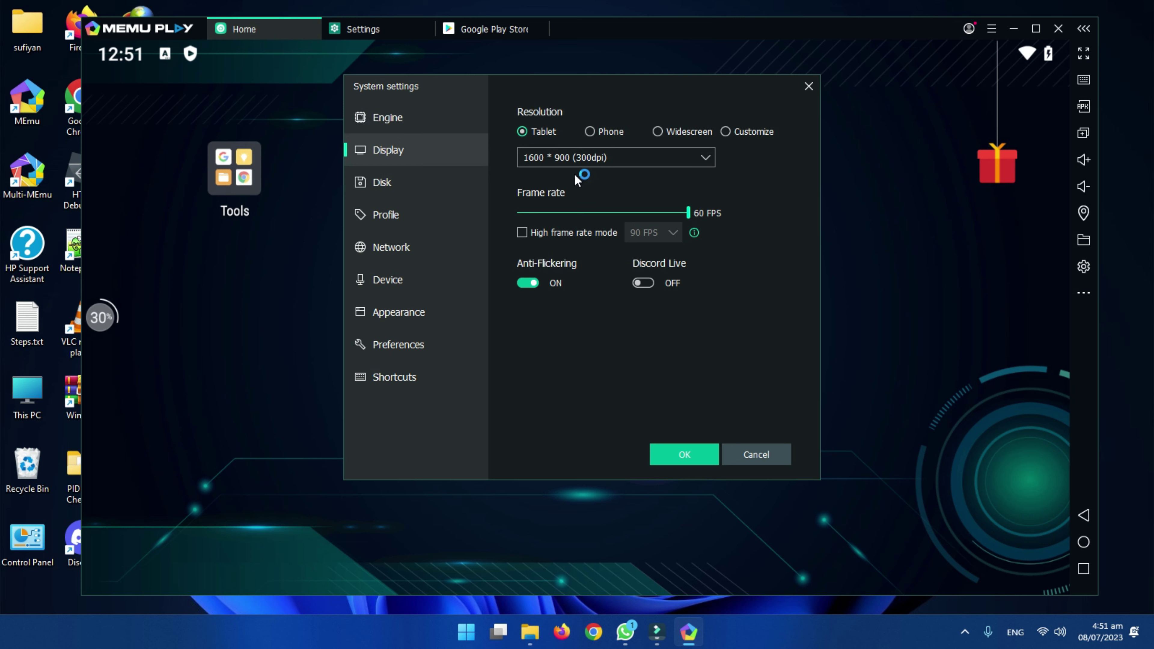
pyautogui.click(604, 132)
pyautogui.click(559, 234)
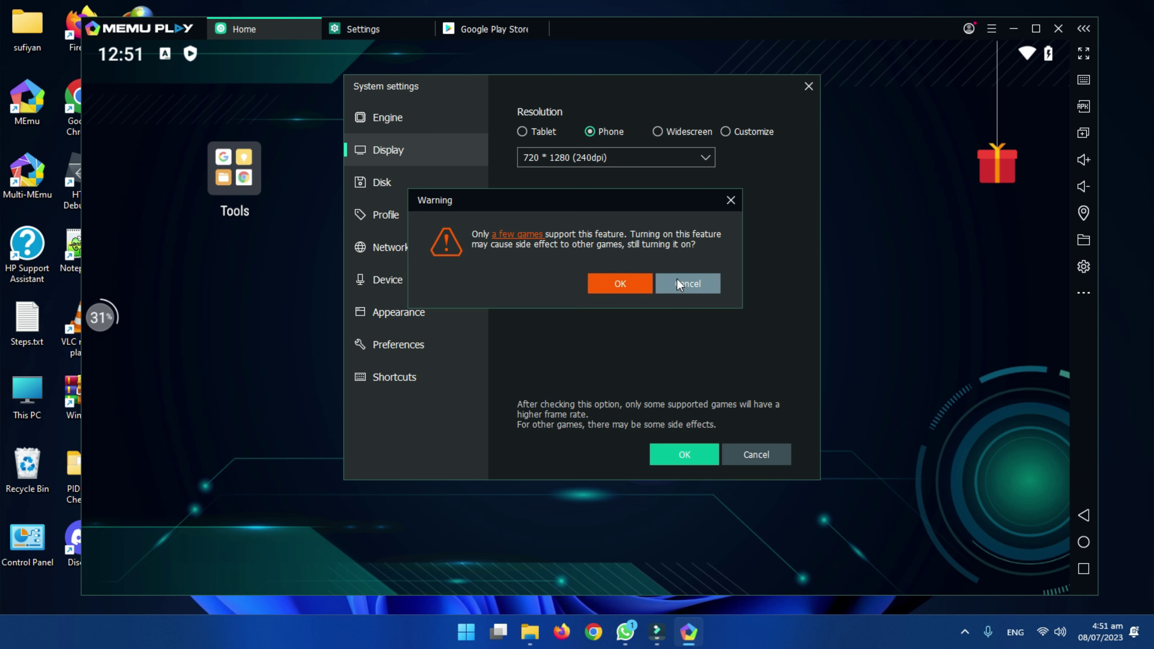
pyautogui.click(672, 286)
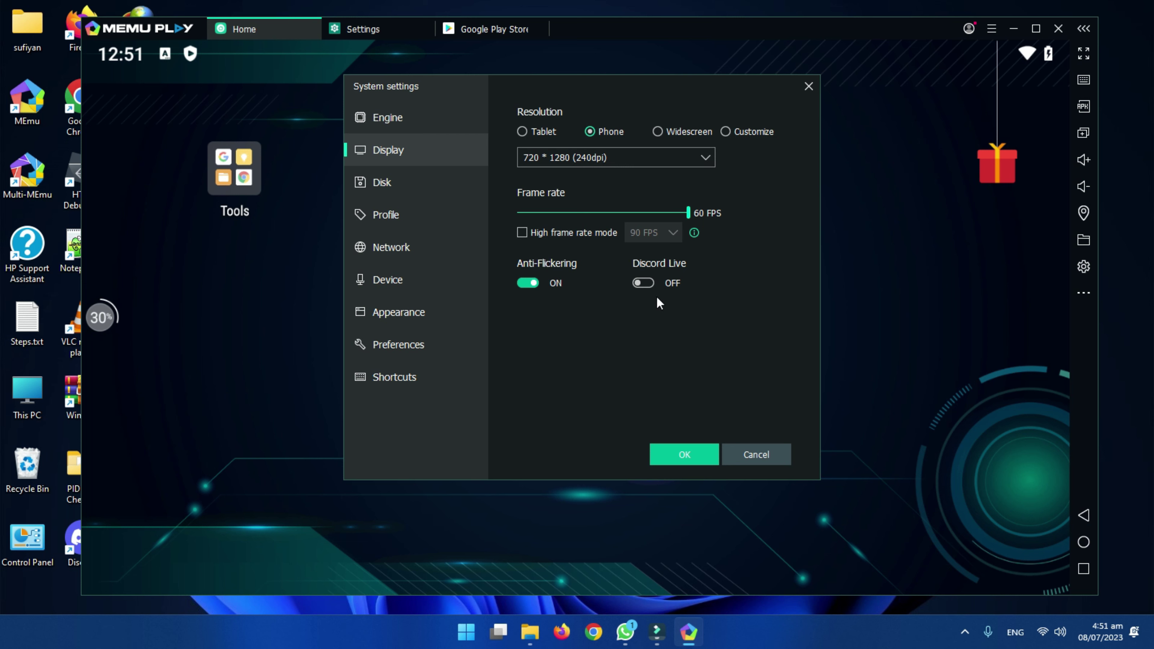
# Step: Check the disk settings, and set the profile's preset device model to Asus ROG 5(High frame rate)
pyautogui.click(415, 186)
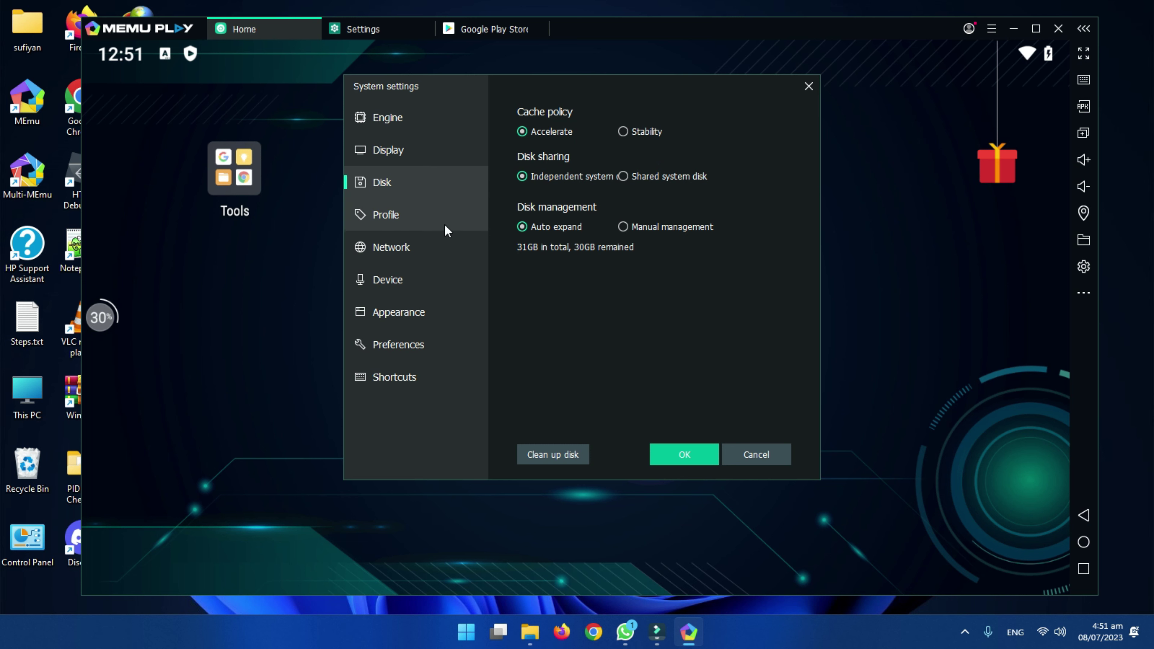
pyautogui.click(447, 230)
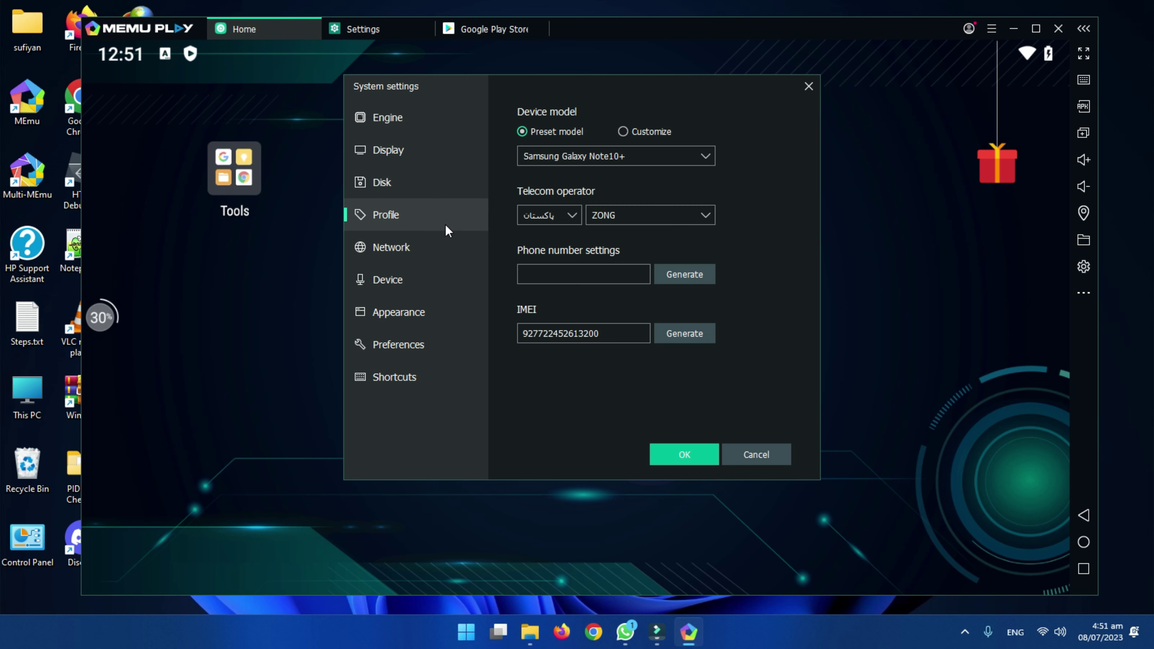
pyautogui.click(591, 160)
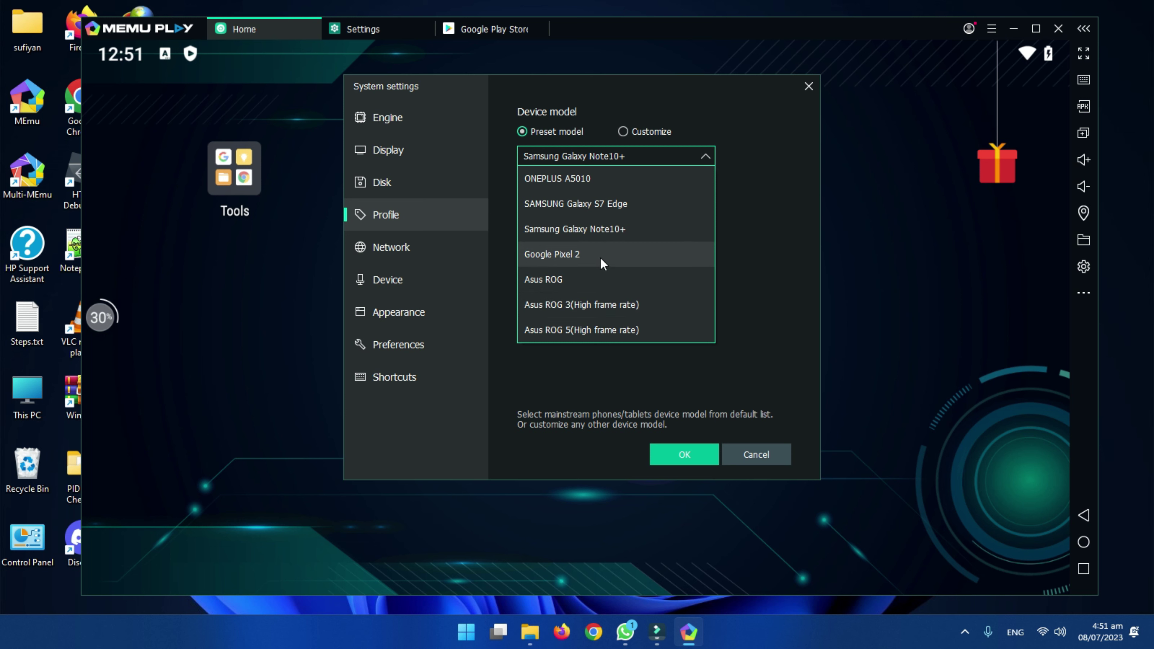
pyautogui.click(610, 331)
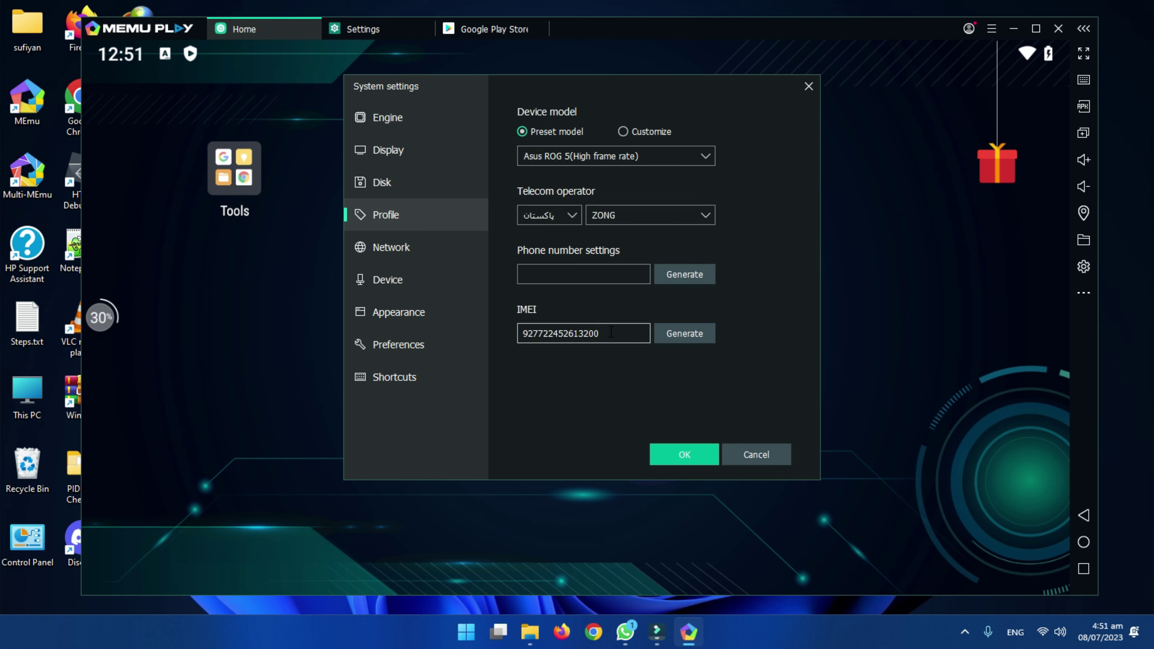
# Step: Look through the telecom region and operator choices without changing them, and generate a new IMEI for the device profile
pyautogui.click(564, 217)
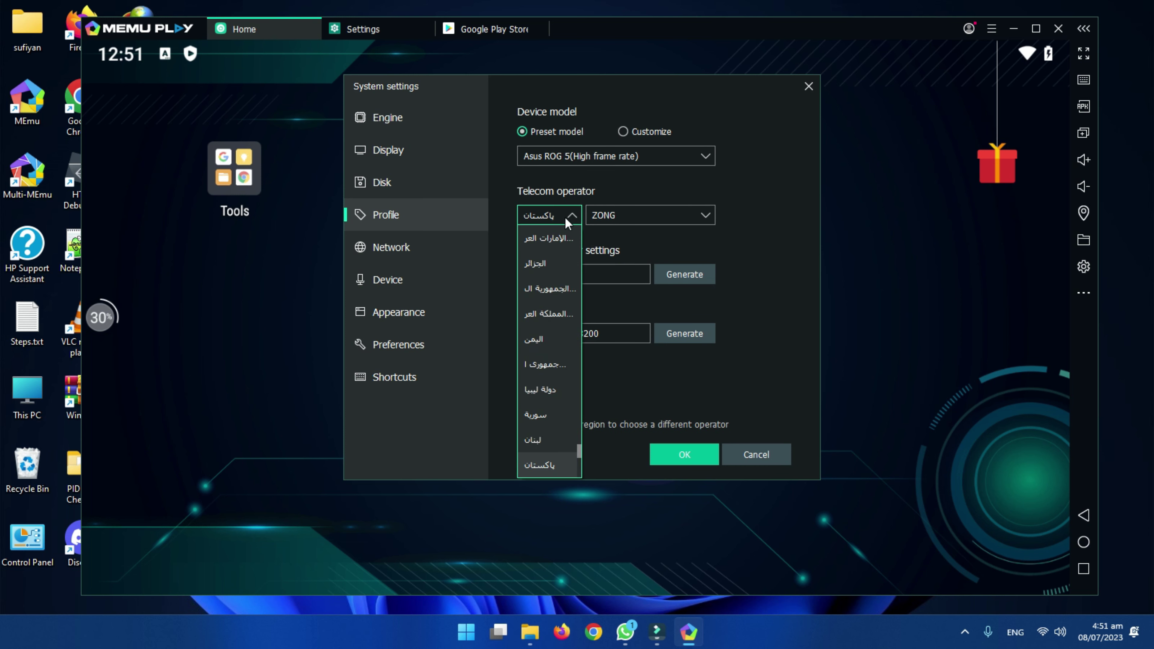
pyautogui.click(657, 218)
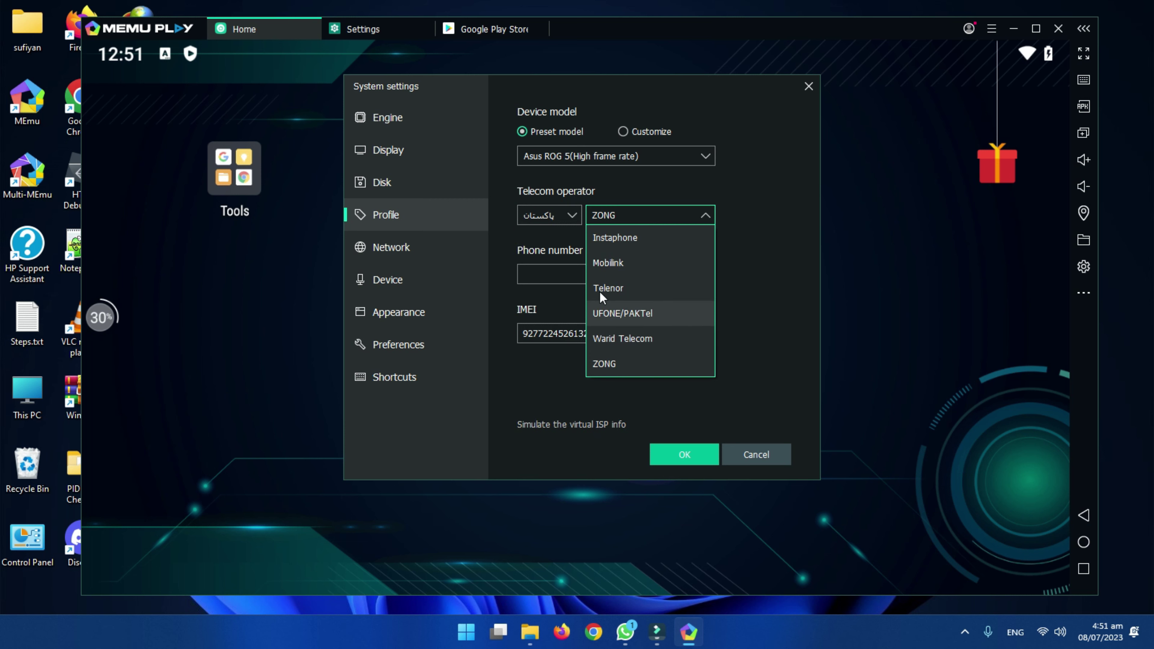
pyautogui.click(565, 296)
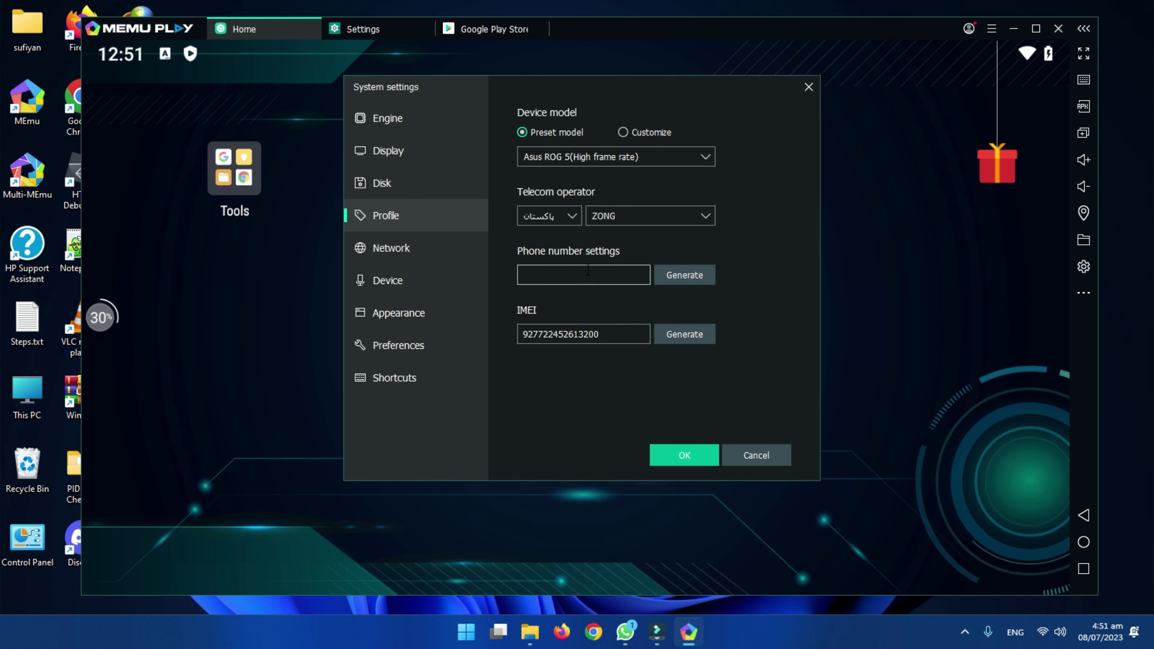
pyautogui.moveTo(599, 334); pyautogui.dragTo(528, 334)
pyautogui.click(677, 334)
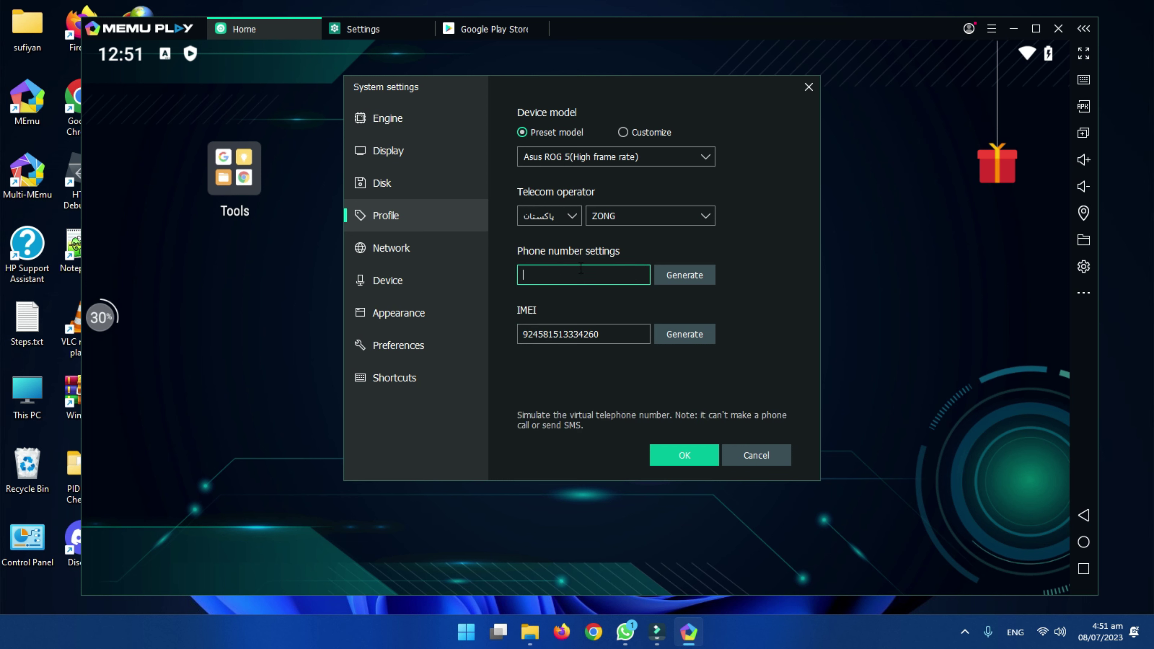
# Step: Review the network settings, microphone and audio driver choices, appearance options, preferences and the full list of keyboard shortcuts
pyautogui.click(435, 250)
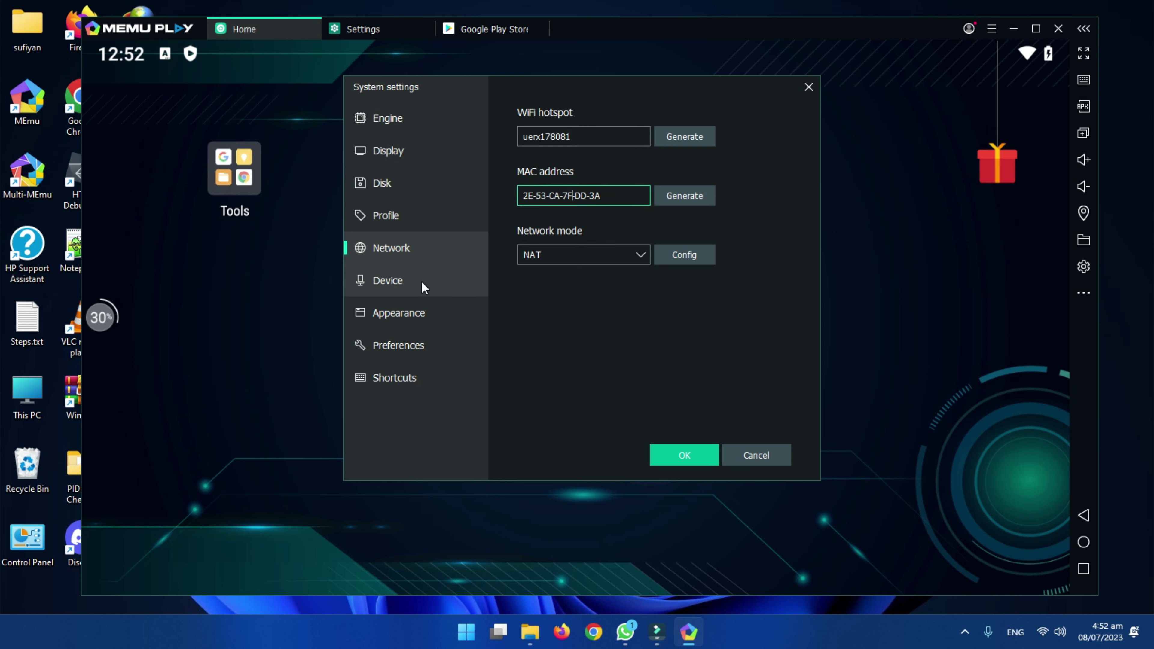
pyautogui.click(473, 280)
pyautogui.click(572, 145)
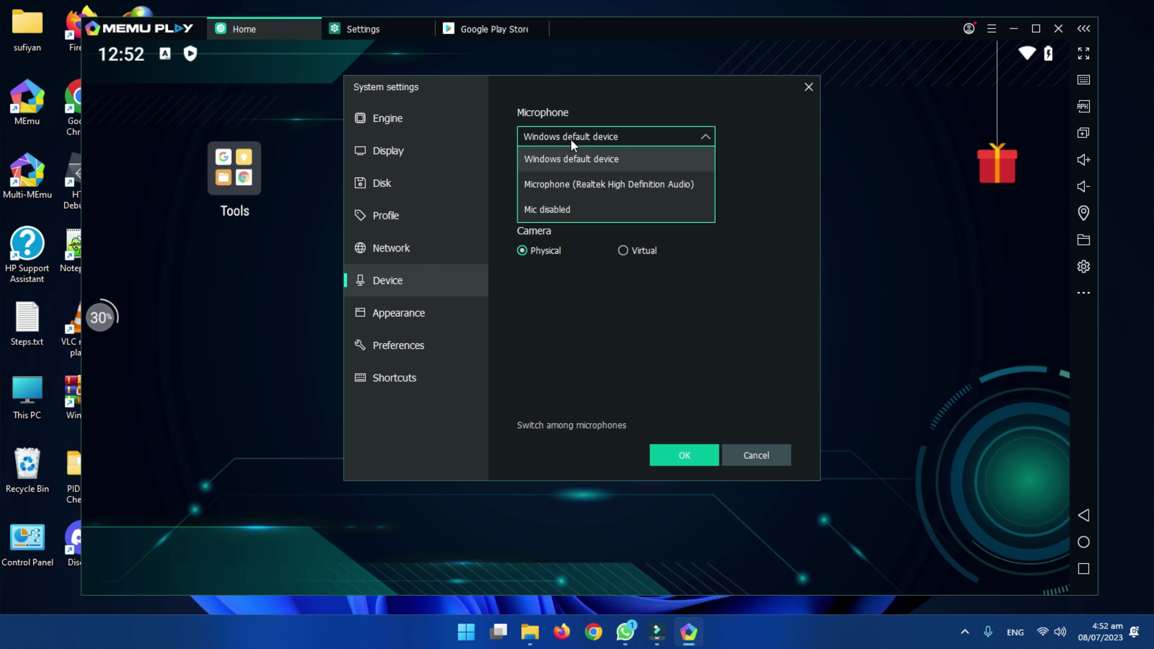
pyautogui.click(572, 141)
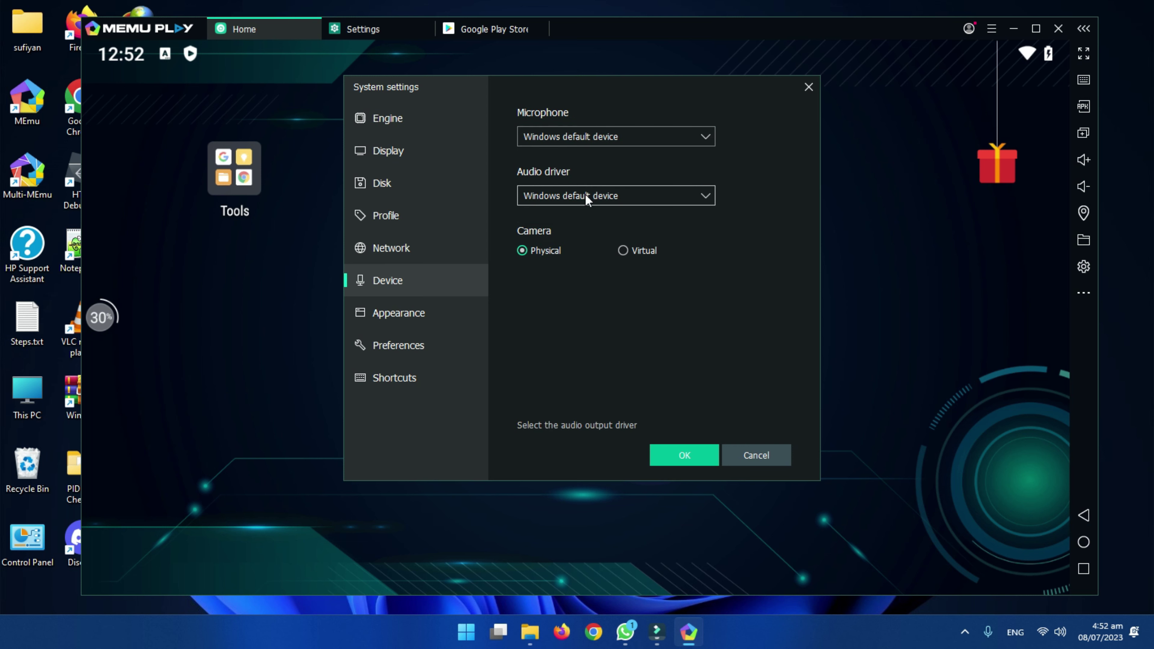
pyautogui.click(598, 194)
pyautogui.click(602, 200)
pyautogui.click(401, 314)
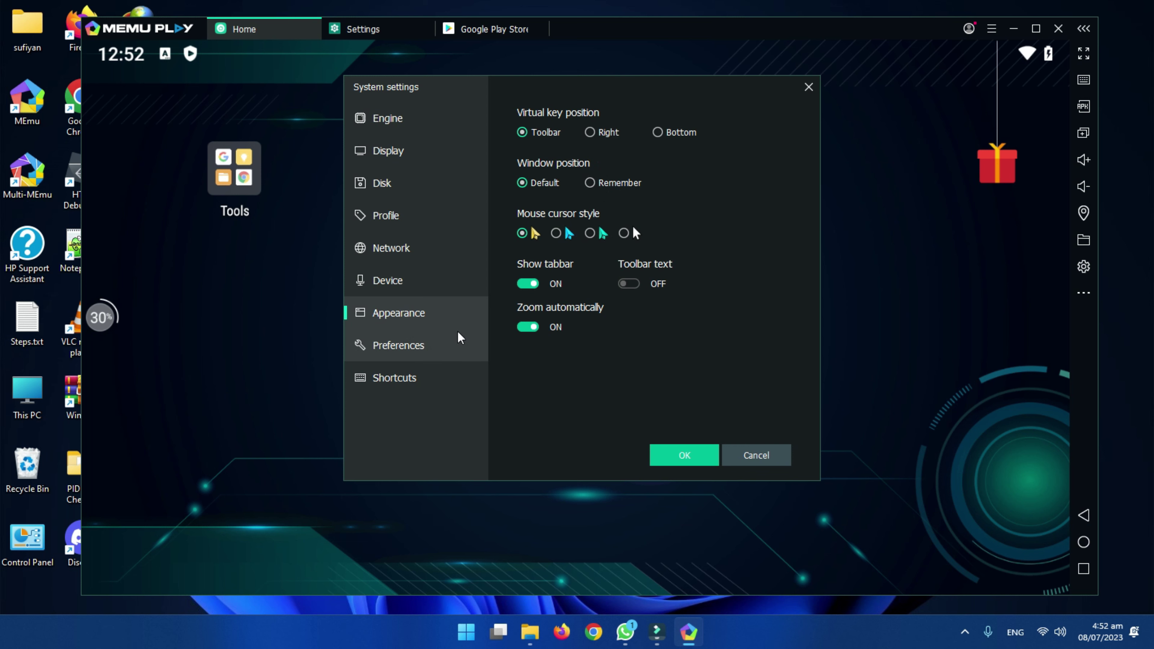
pyautogui.click(461, 347)
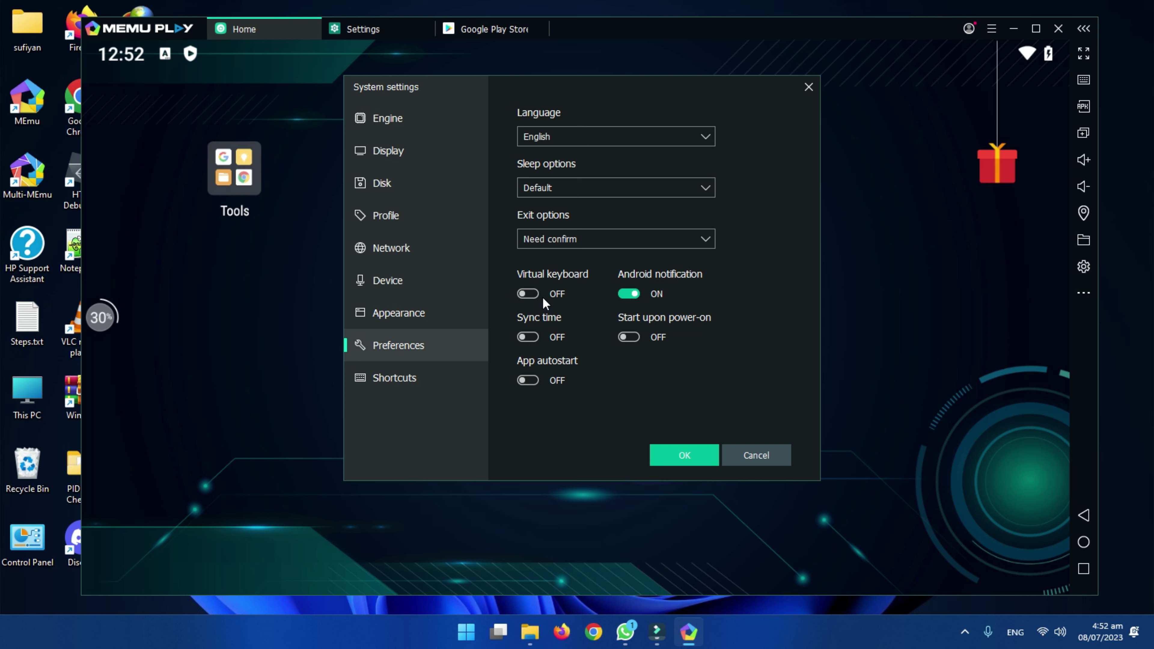
pyautogui.click(394, 383)
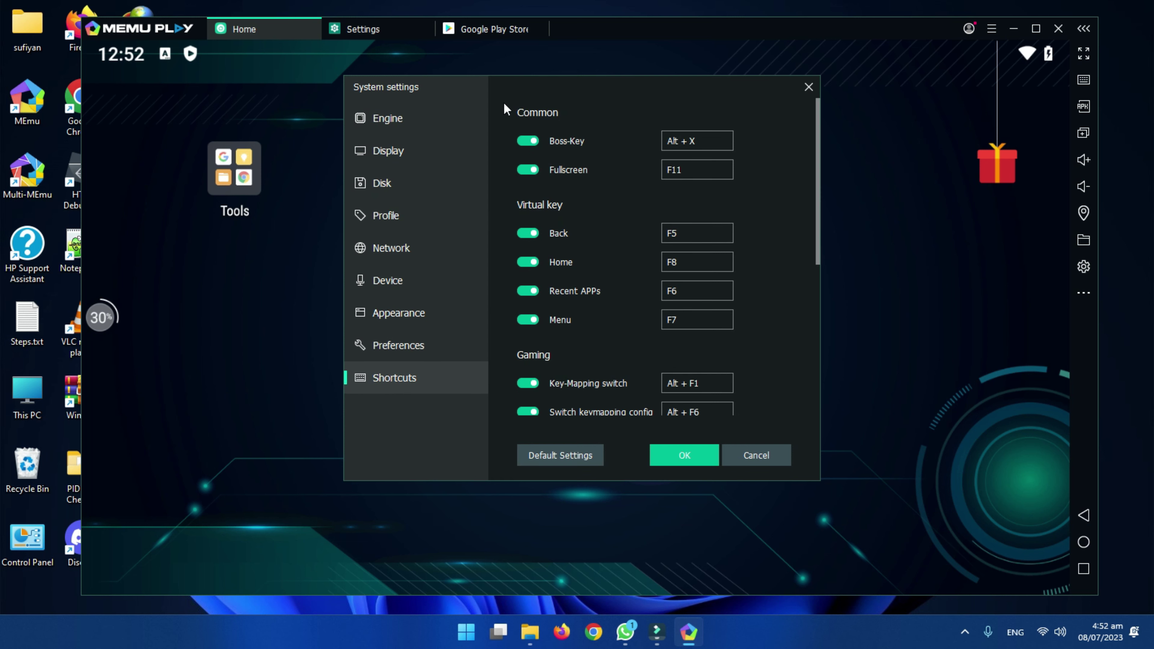
pyautogui.scroll(-5, 813, 241)
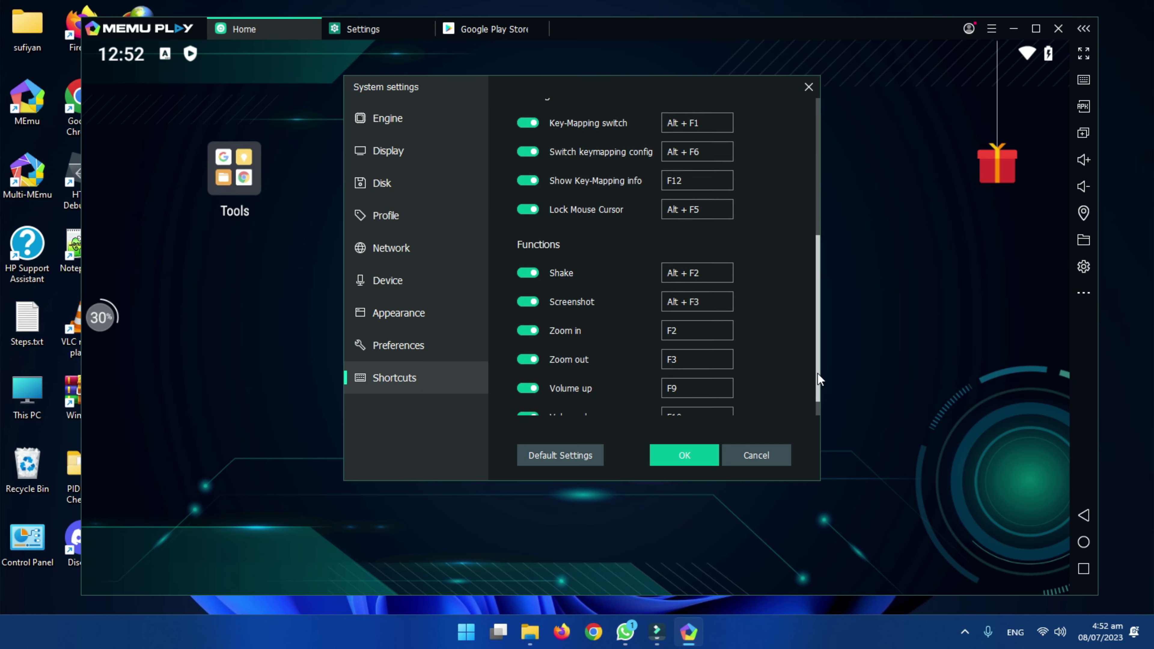
# Step: Apply the system settings, restart the emulator immediately and dismiss the weekly news notice on its loading screen
pyautogui.click(684, 455)
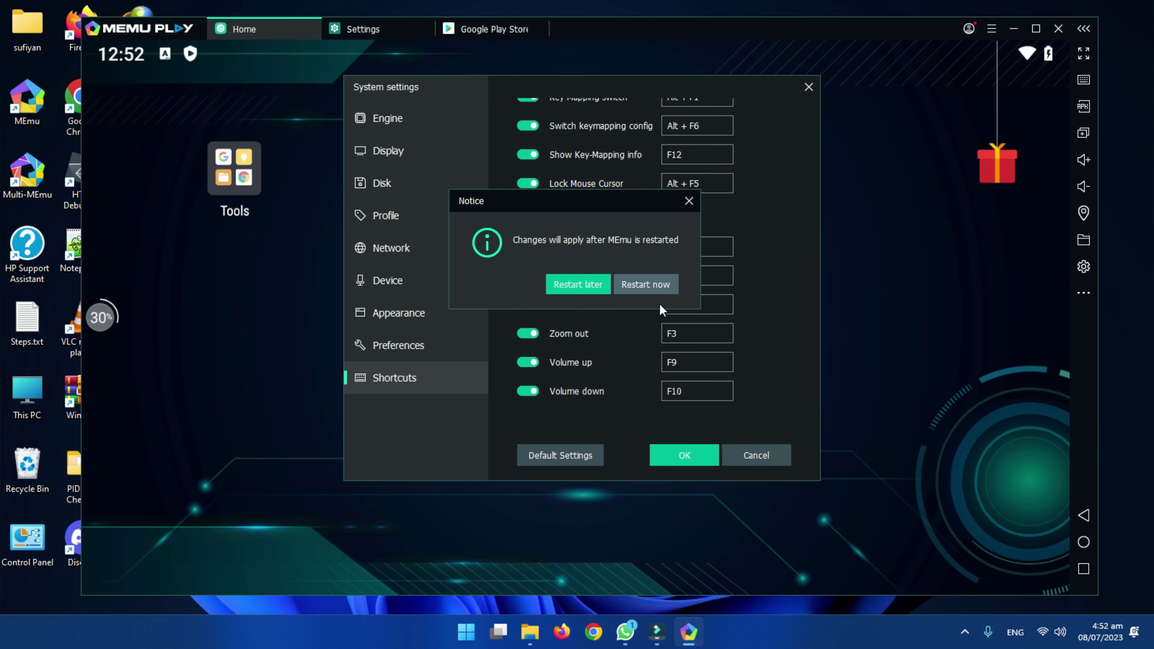
pyautogui.click(644, 284)
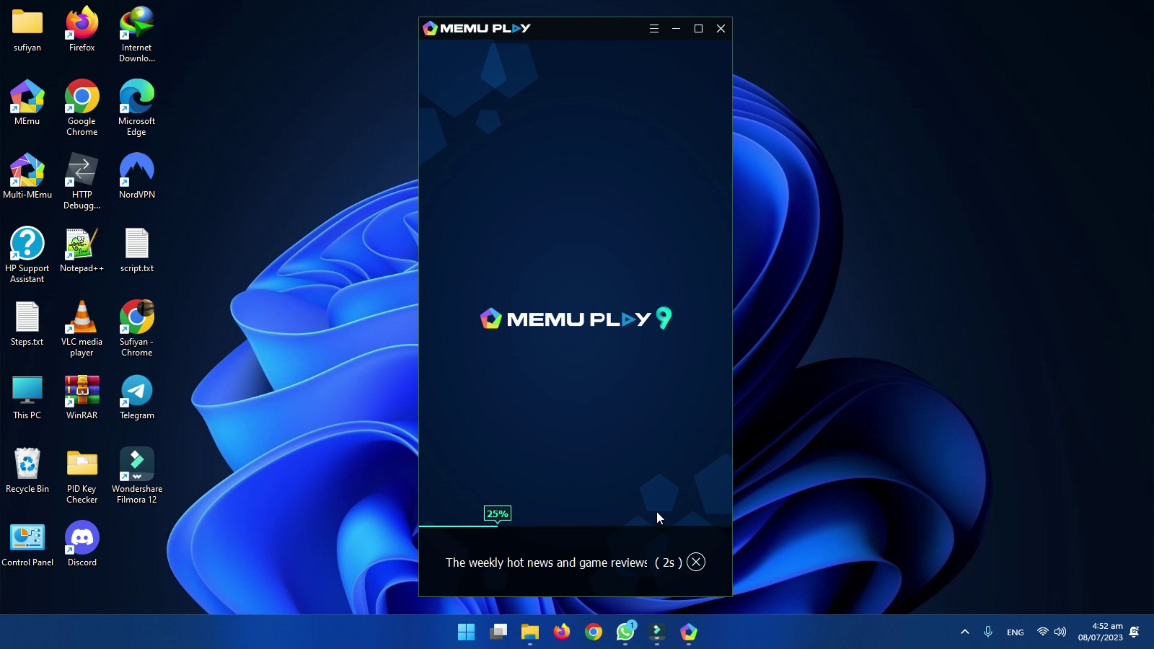
pyautogui.click(698, 562)
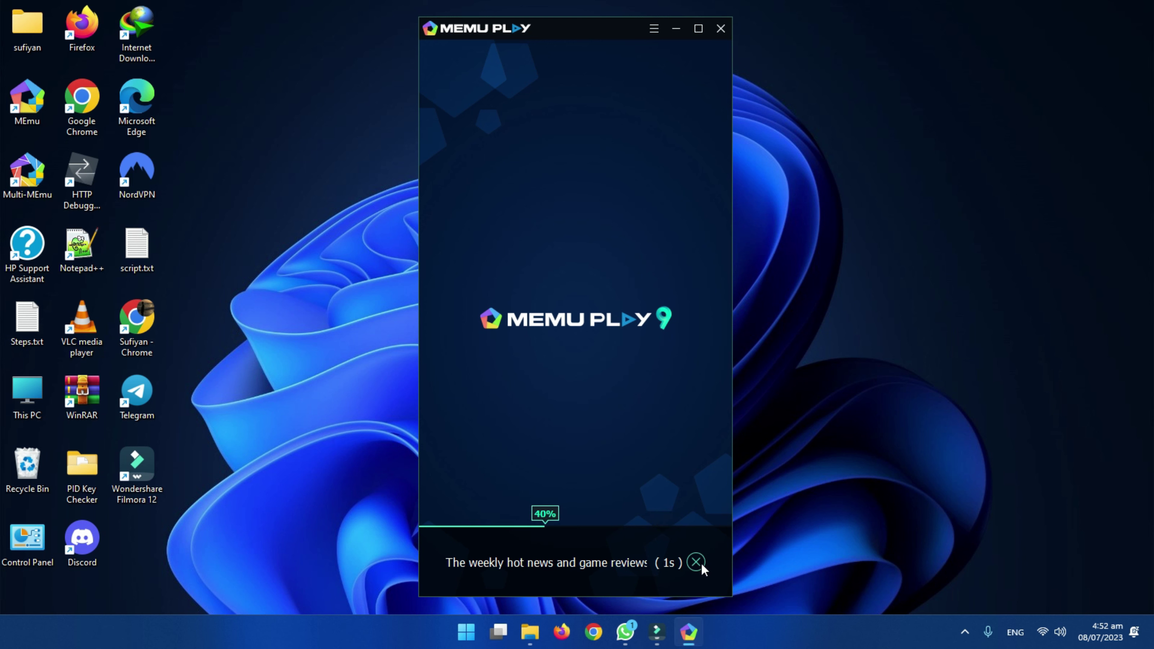